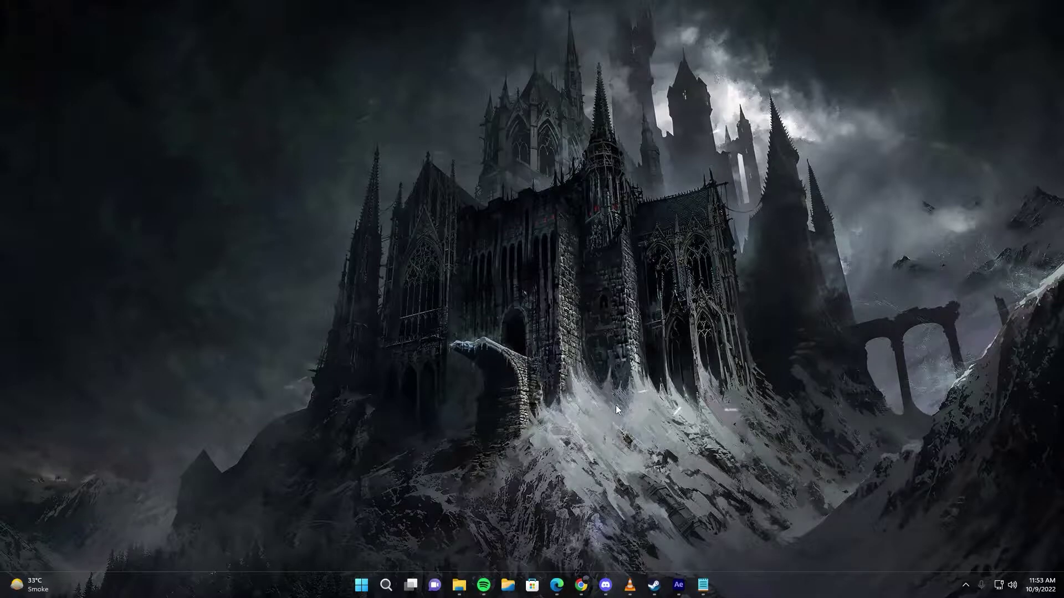
Step: Queue the '3 outlines default' comp with Ctrl+M and open its Output Module format list
{"action": "left_click", "coordinate": [679, 583]}
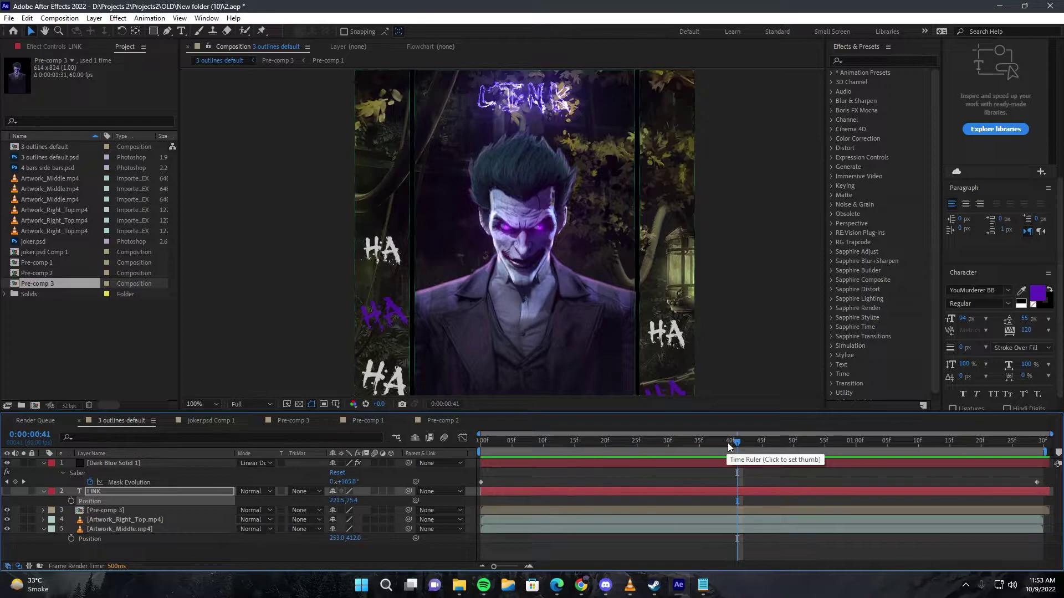
{"action": "left_click_drag", "start_coordinate": [730, 441], "coordinate": [800, 443]}
{"action": "key", "text": "ctrl+m"}
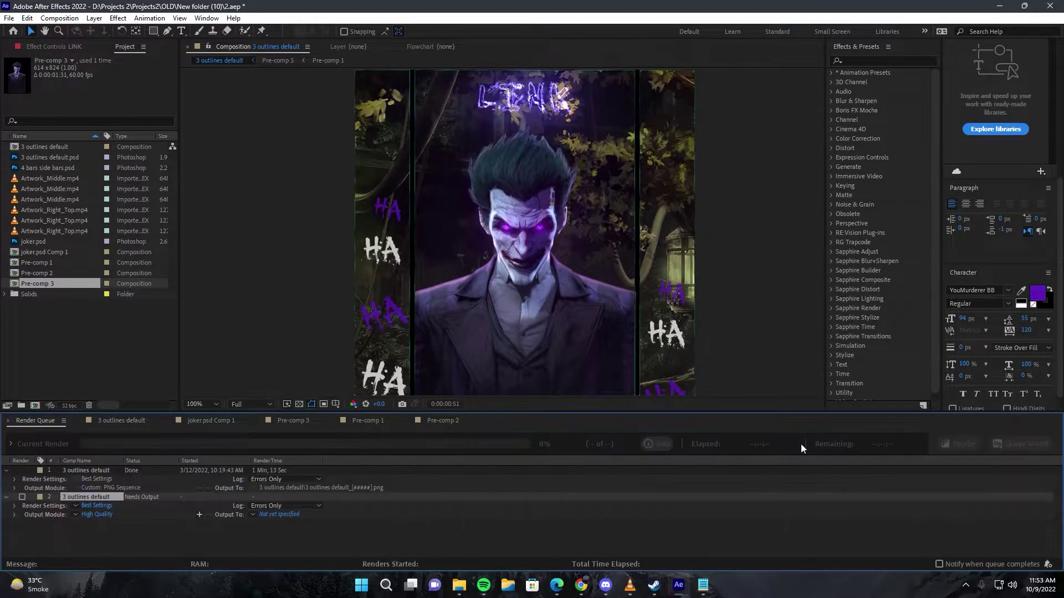
{"action": "left_click", "coordinate": [111, 514]}
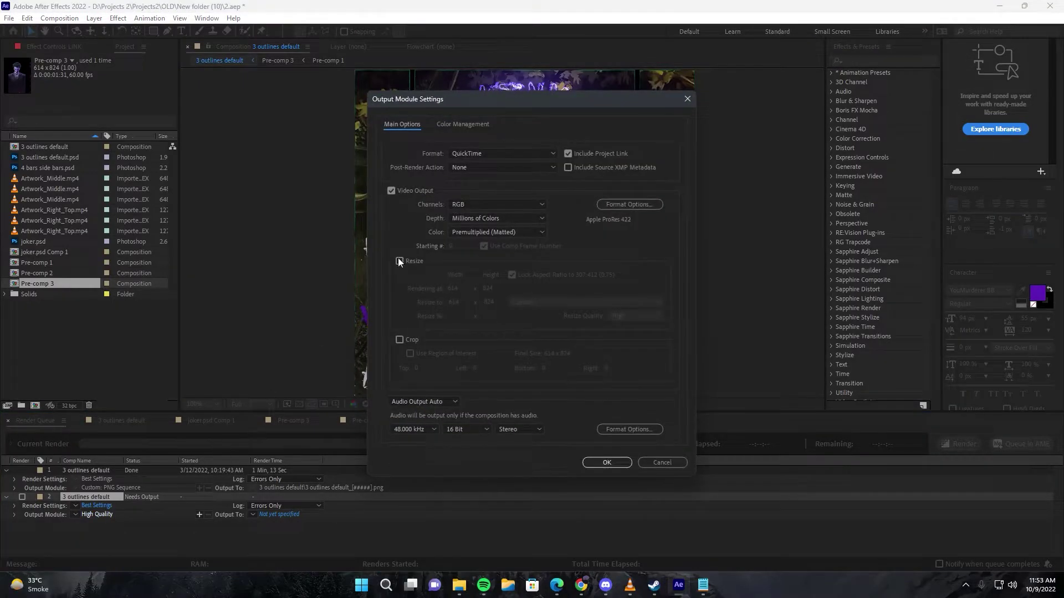
{"action": "left_click", "coordinate": [460, 155]}
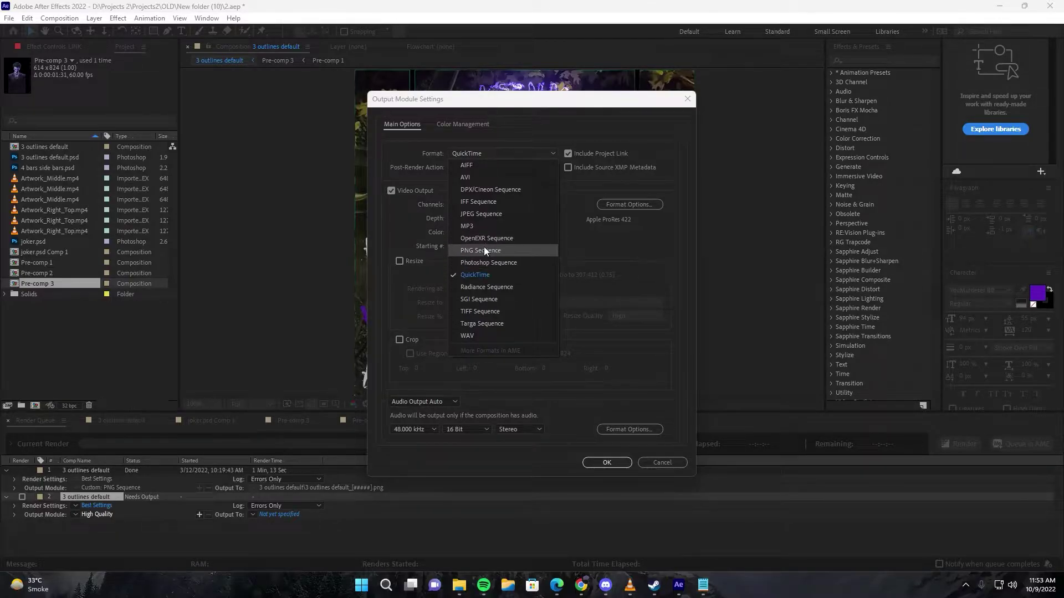
Step: Set the output format to QuickTime and the output location to New folder (10)
{"action": "left_click", "coordinate": [607, 462]}
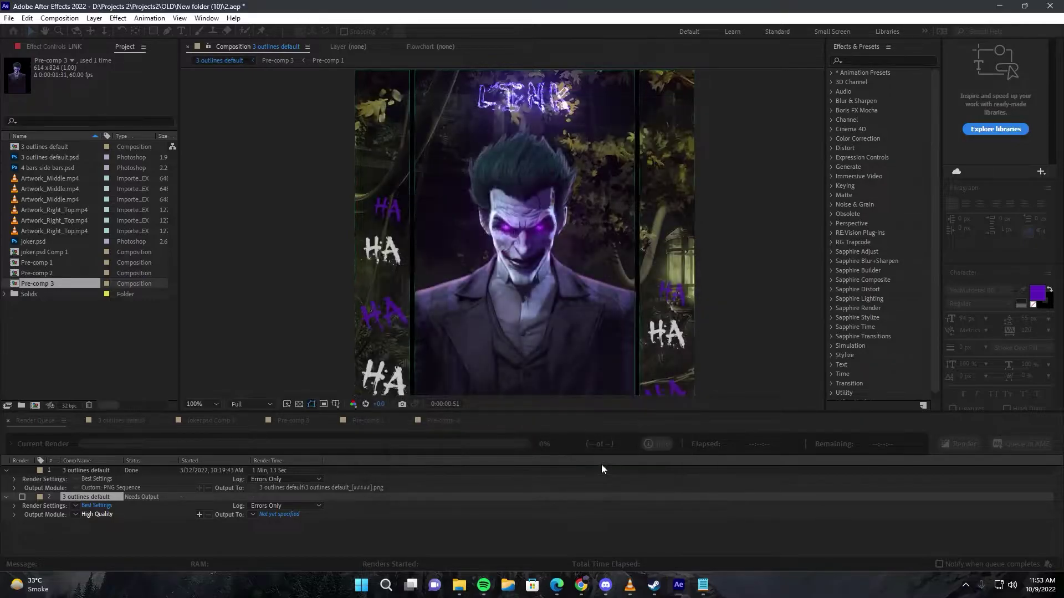
{"action": "left_click", "coordinate": [278, 514]}
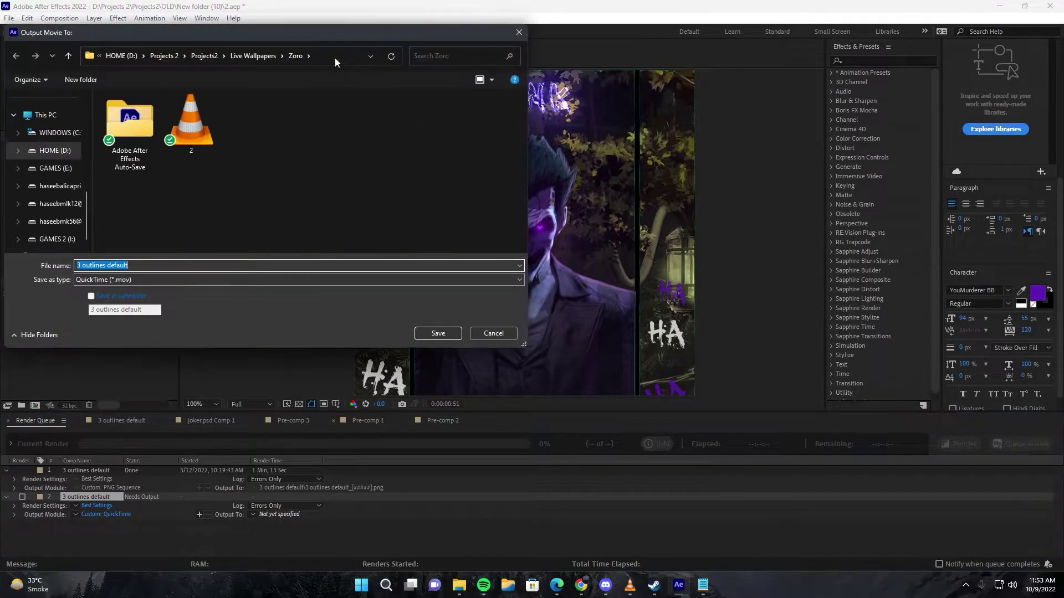
{"action": "left_click", "coordinate": [335, 56]}
{"action": "type", "text": "https://steamcommunity.com/sharedfiles/edititem/767/3/#"}
{"action": "key", "text": "ctrl+a"}
{"action": "key", "text": "Escape"}
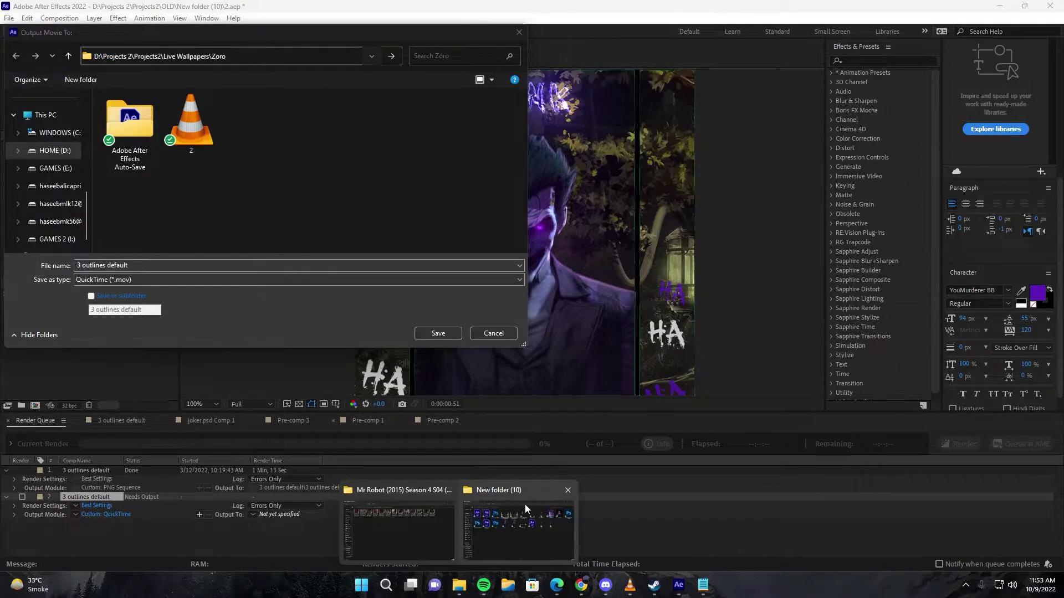
{"action": "left_click", "coordinate": [540, 508]}
{"action": "key", "text": "ctrl+c"}
{"action": "left_click", "coordinate": [999, 7]}
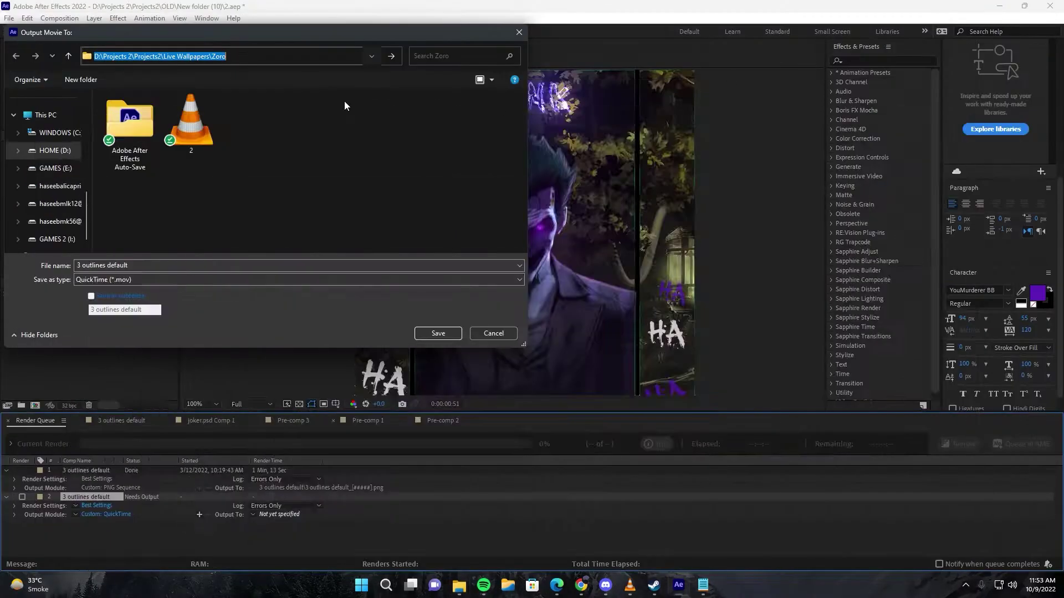
{"action": "left_click", "coordinate": [349, 63]}
{"action": "key", "text": "ctrl+v"}
{"action": "key", "text": "Return"}
Step: Name the output file 1.mov and render the queued composition
{"action": "left_click", "coordinate": [303, 260]}
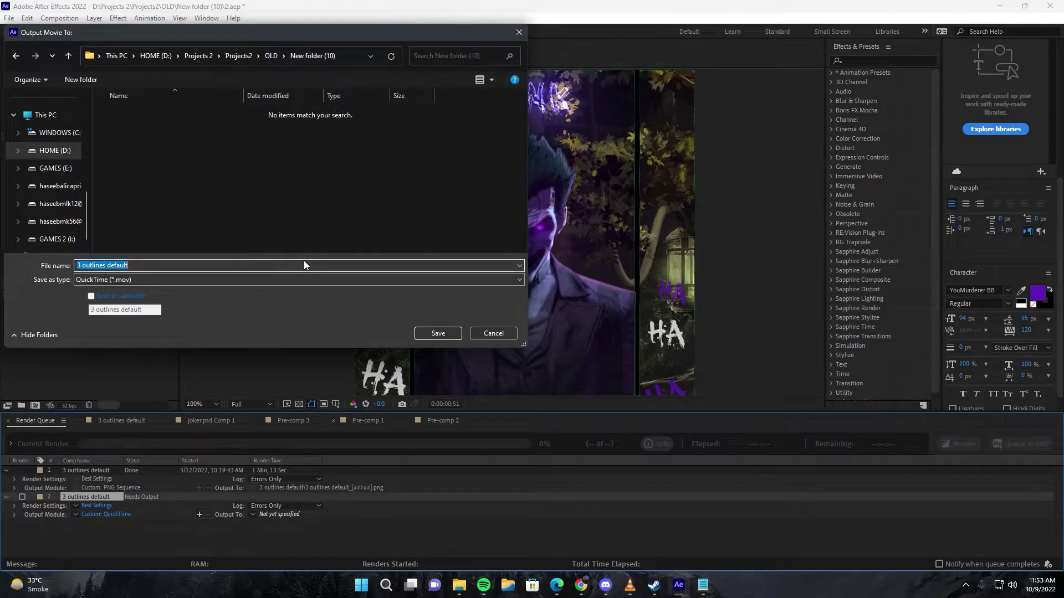
{"action": "type", "text": "lef"}
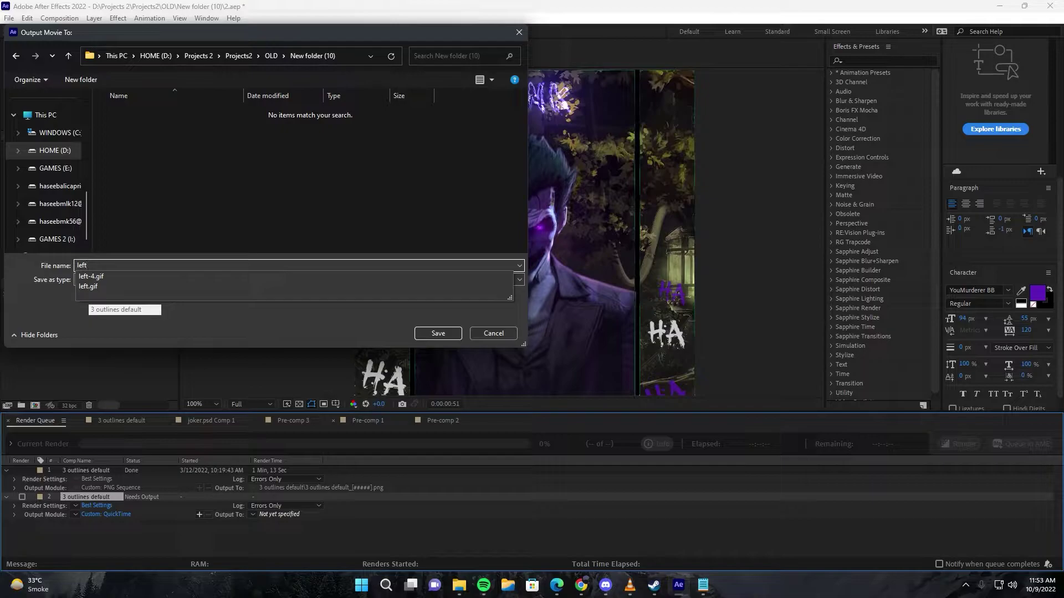
{"action": "type", "text": "t"}
{"action": "left_click", "coordinate": [93, 266]}
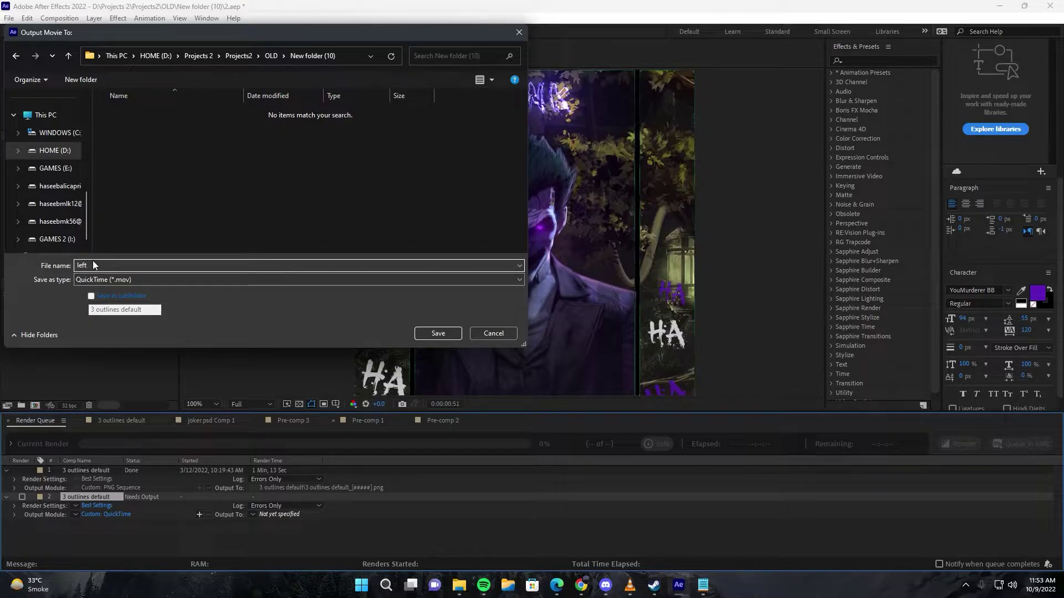
{"action": "left_click", "coordinate": [439, 333]}
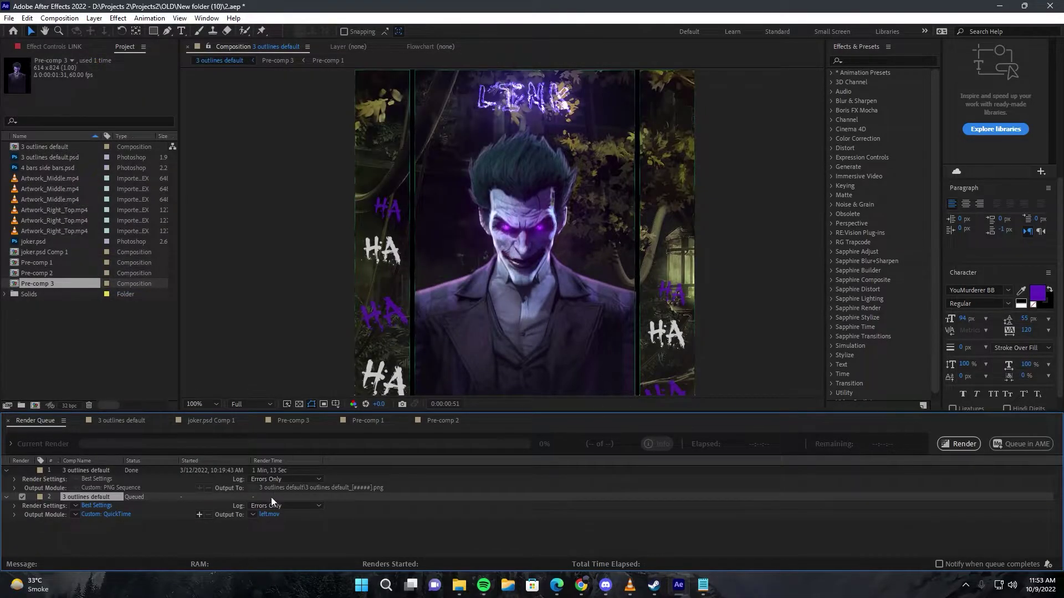
{"action": "left_click", "coordinate": [270, 515]}
{"action": "type", "text": "1"}
{"action": "key", "text": "Return"}
{"action": "left_click", "coordinate": [947, 446]}
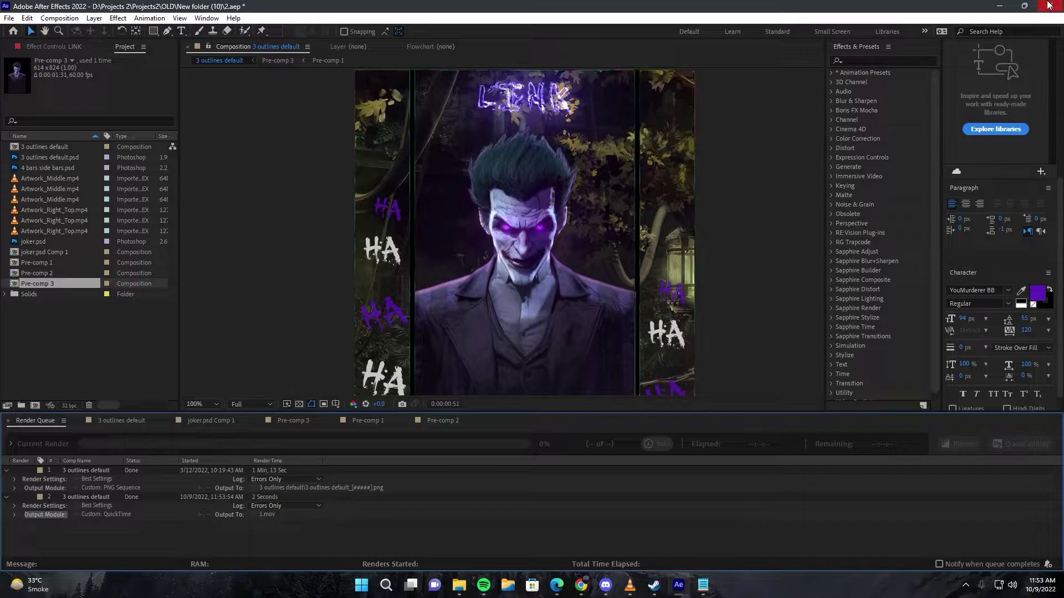
Step: Save and close After Effects, then launch Photoshop by searching 'photoshop' in Start
{"action": "left_click", "coordinate": [1050, 5]}
{"action": "left_click", "coordinate": [493, 306]}
{"action": "key", "text": "super"}
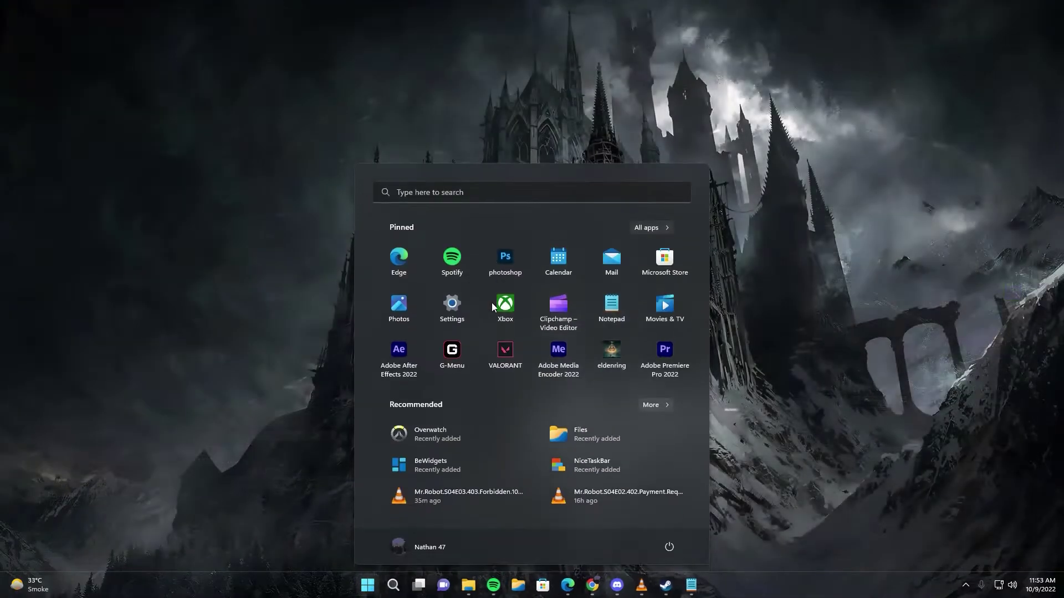
{"action": "type", "text": "photoshop"}
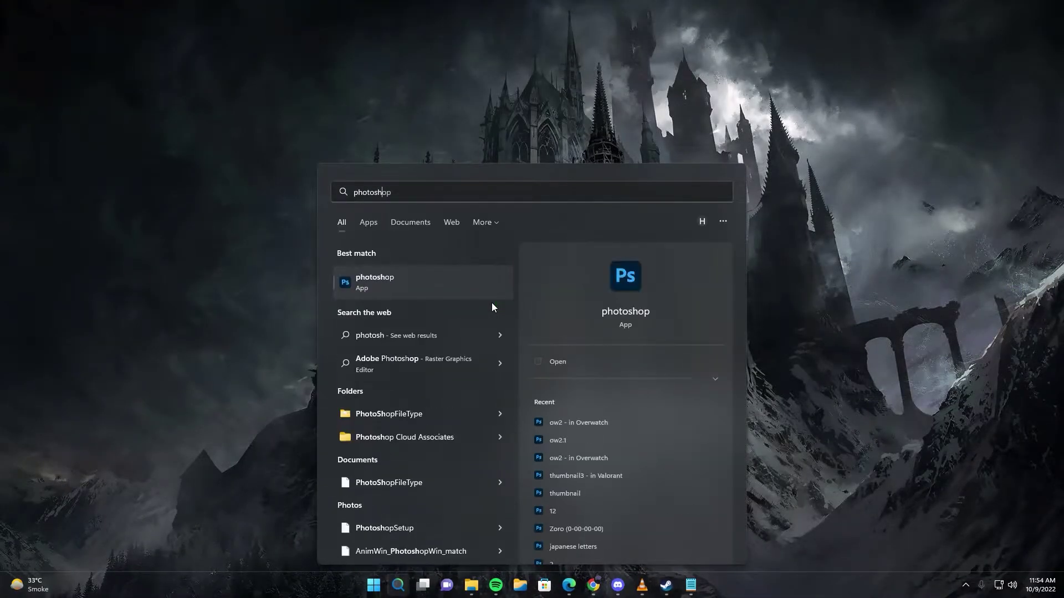
{"action": "key", "text": "Return"}
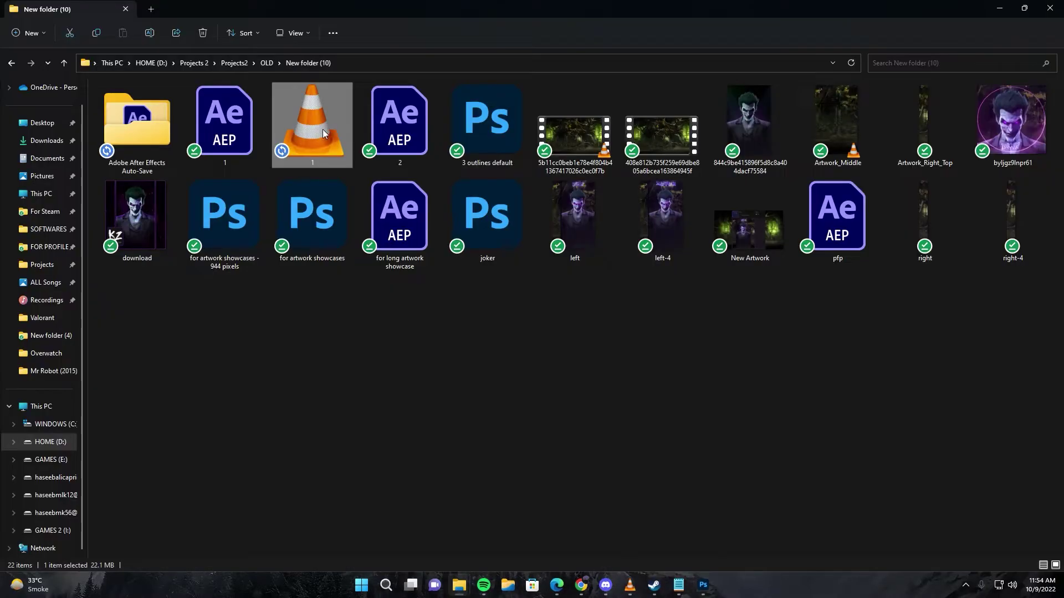
Step: Open movie 1 in Photoshop and change the clip speed so it lasts 3 seconds
{"action": "left_click_drag", "start_coordinate": [308, 119], "coordinate": [614, 360]}
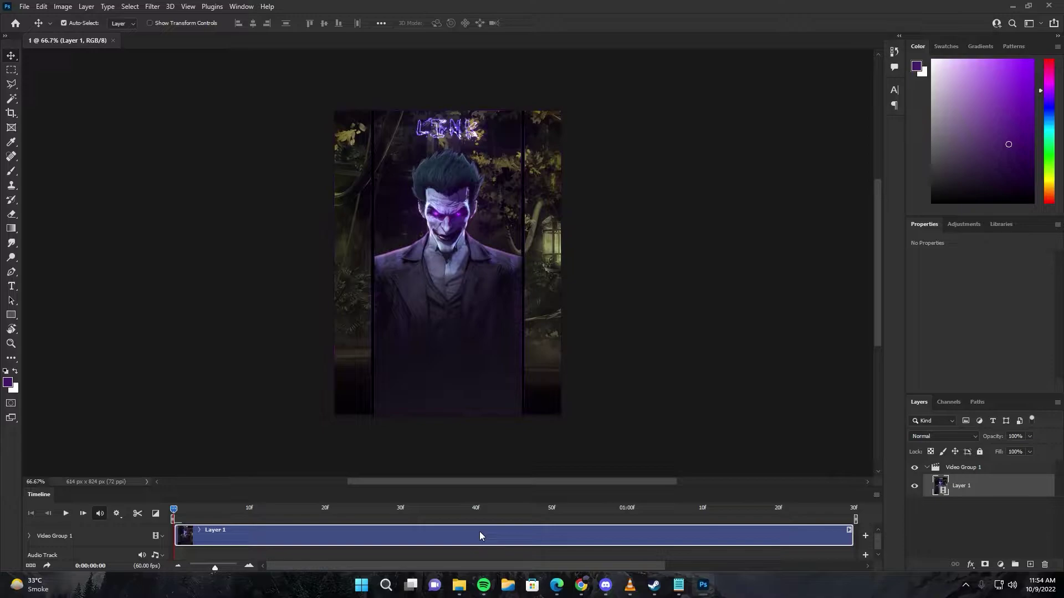
{"action": "right_click", "coordinate": [480, 531]}
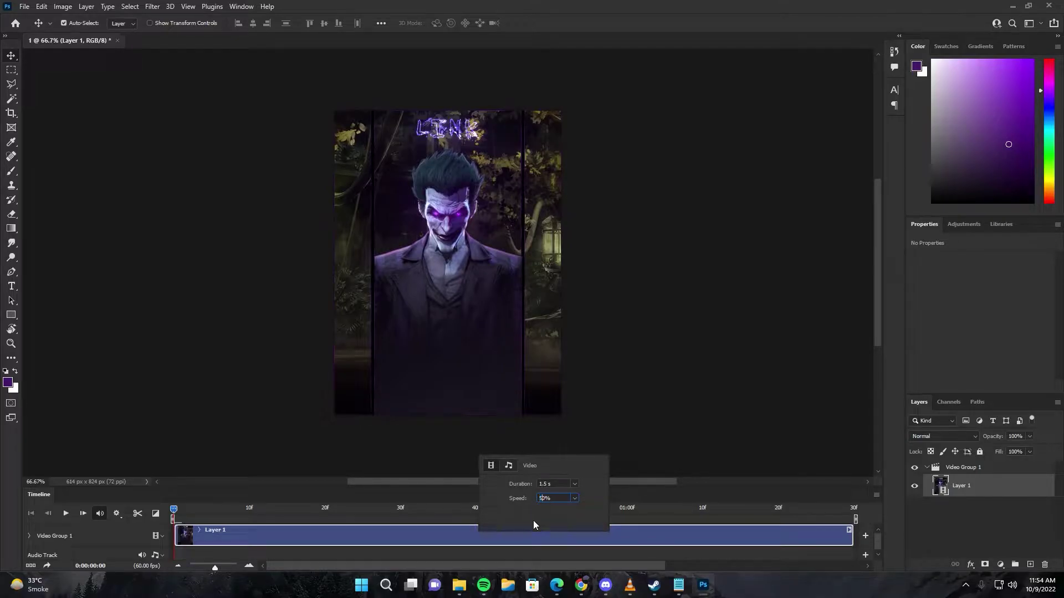
{"action": "left_click", "coordinate": [577, 494]}
{"action": "left_click_drag", "start_coordinate": [574, 497], "coordinate": [606, 497]}
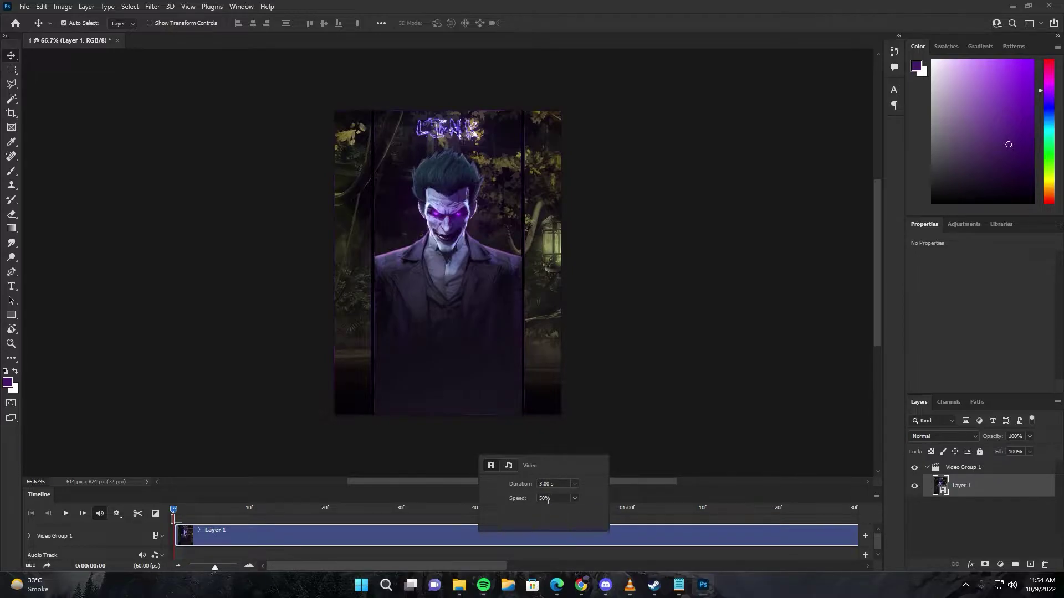
{"action": "key", "text": "Escape"}
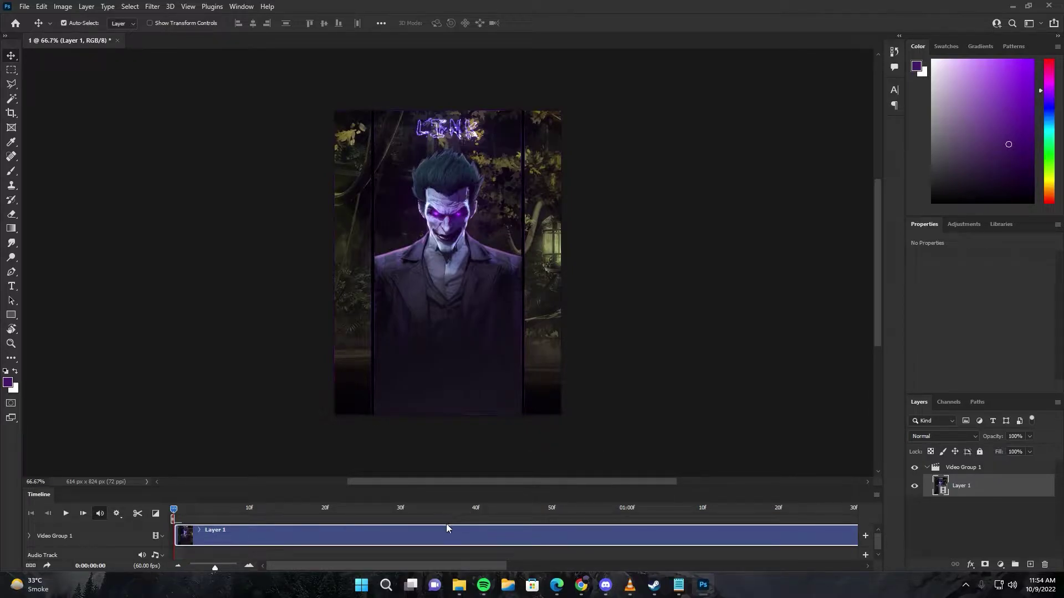
Step: Play back the 3-second HA text animation to preview it
{"action": "left_click", "coordinate": [249, 7]}
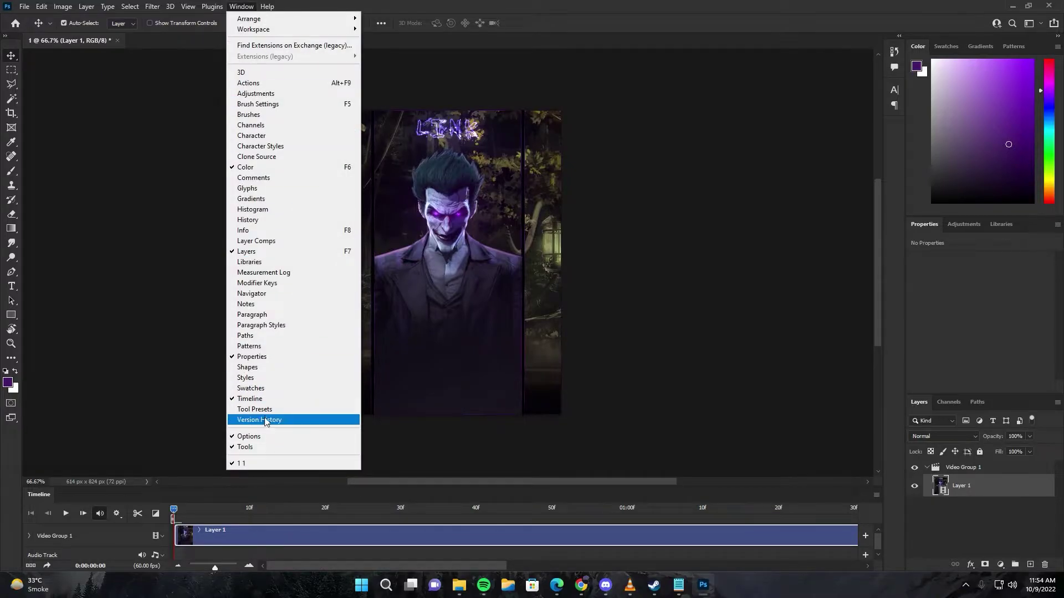
{"action": "left_click", "coordinate": [361, 503]}
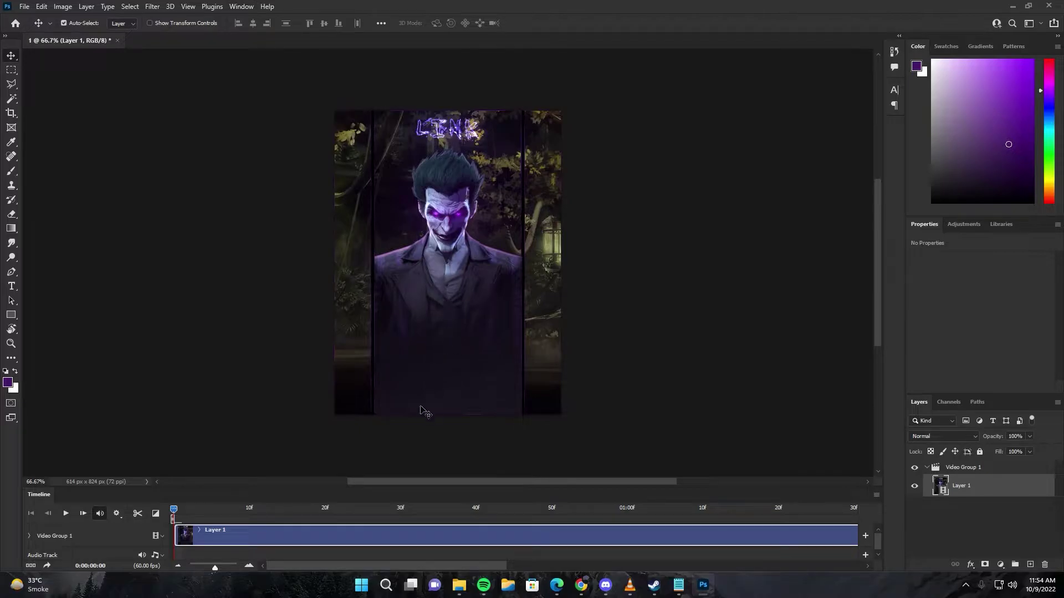
{"action": "key", "text": "space"}
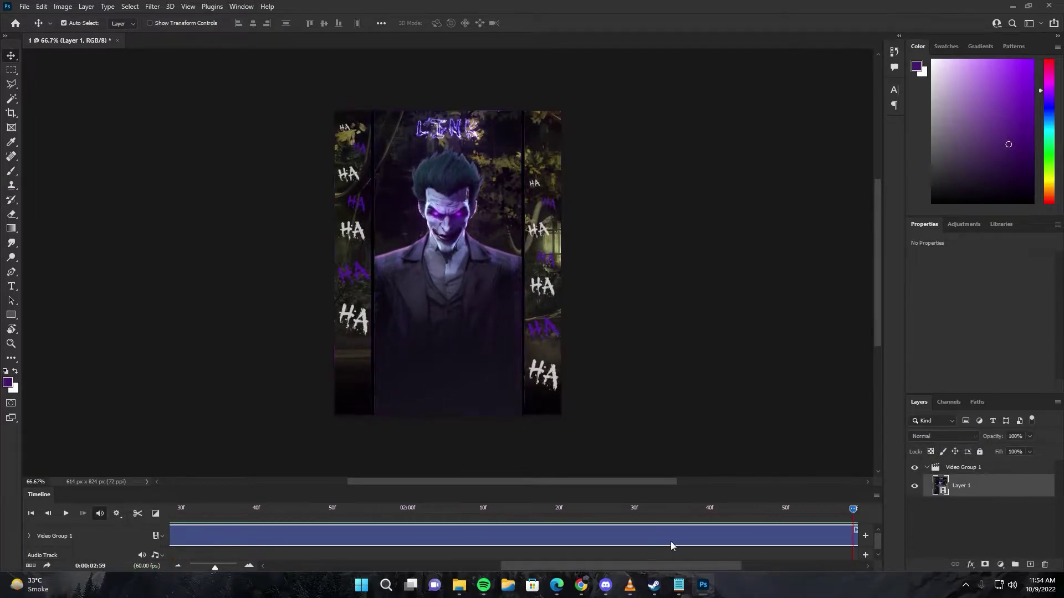
{"action": "key", "text": "space"}
{"action": "key", "text": "space"}
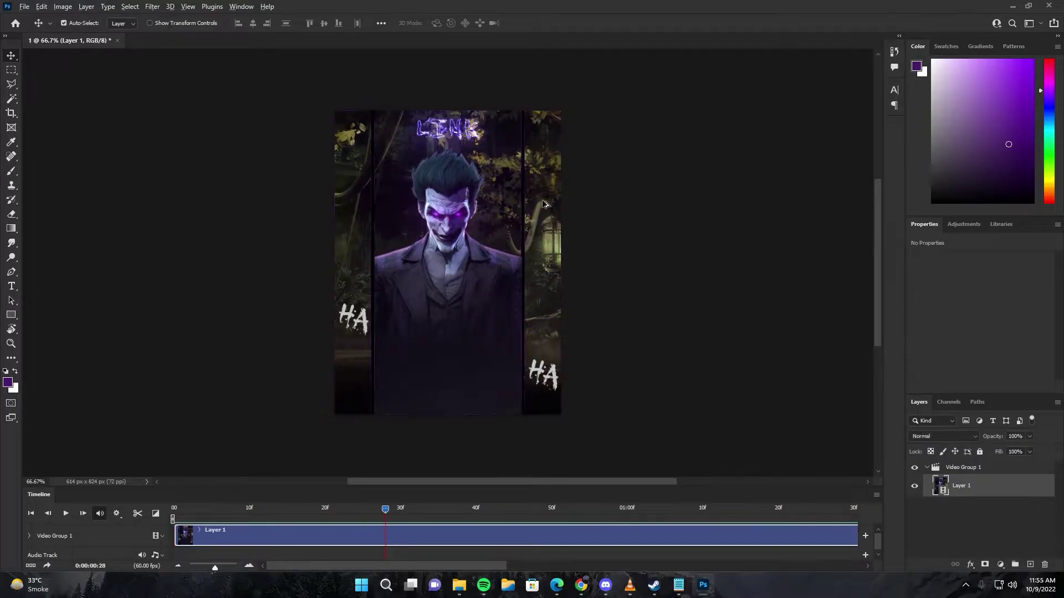
Step: Crop the canvas to the left strip, 506 px wide, and commit the crop
{"action": "scroll", "coordinate": [571, 198], "scroll_direction": "up", "scroll_amount": 3}
{"action": "scroll", "coordinate": [570, 198], "scroll_direction": "up", "scroll_amount": 2}
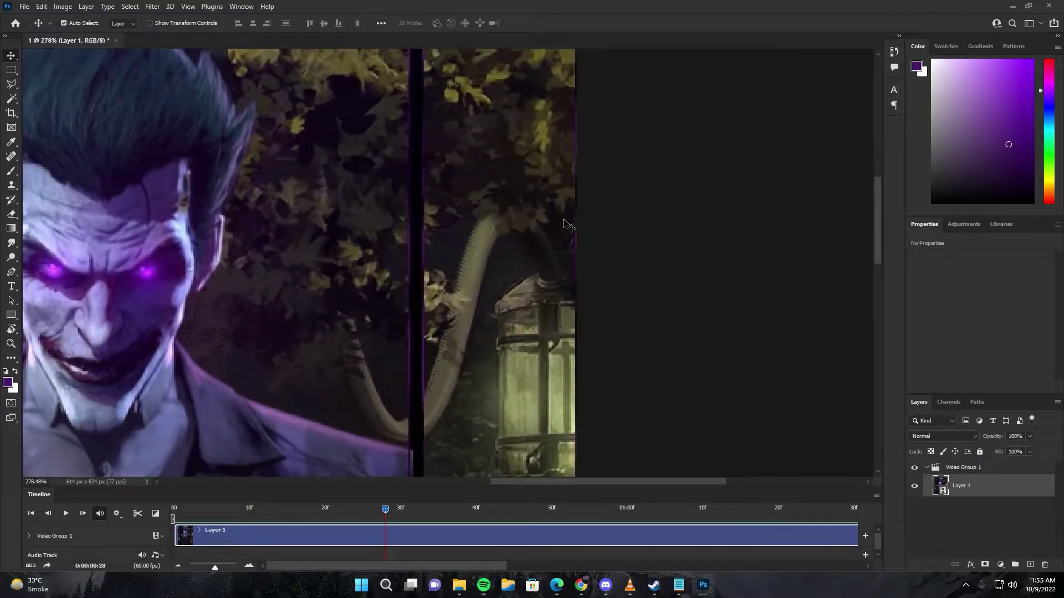
{"action": "key", "text": "c"}
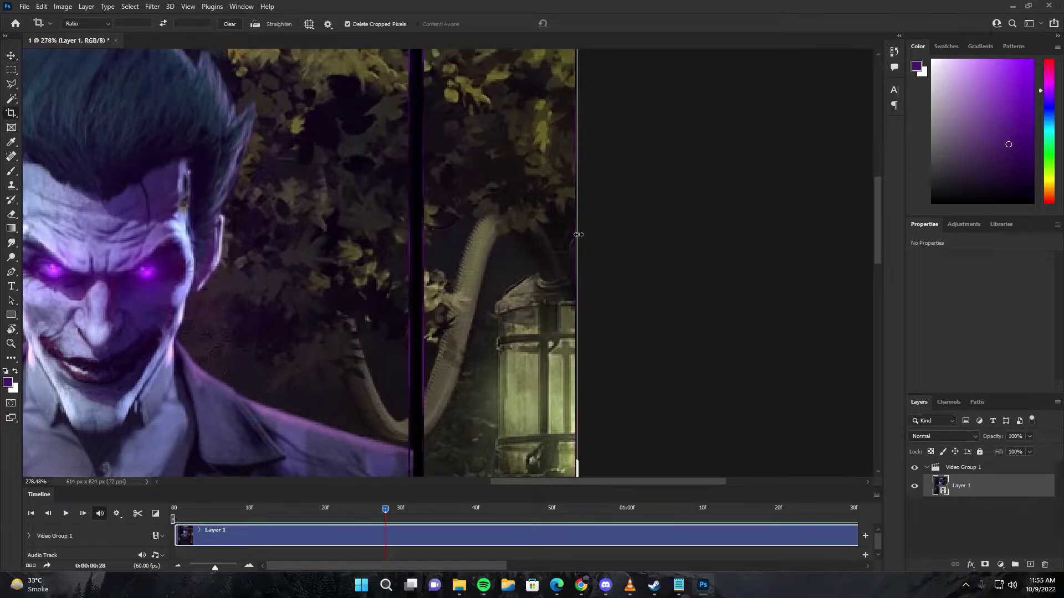
{"action": "left_click_drag", "start_coordinate": [578, 234], "coordinate": [493, 236]}
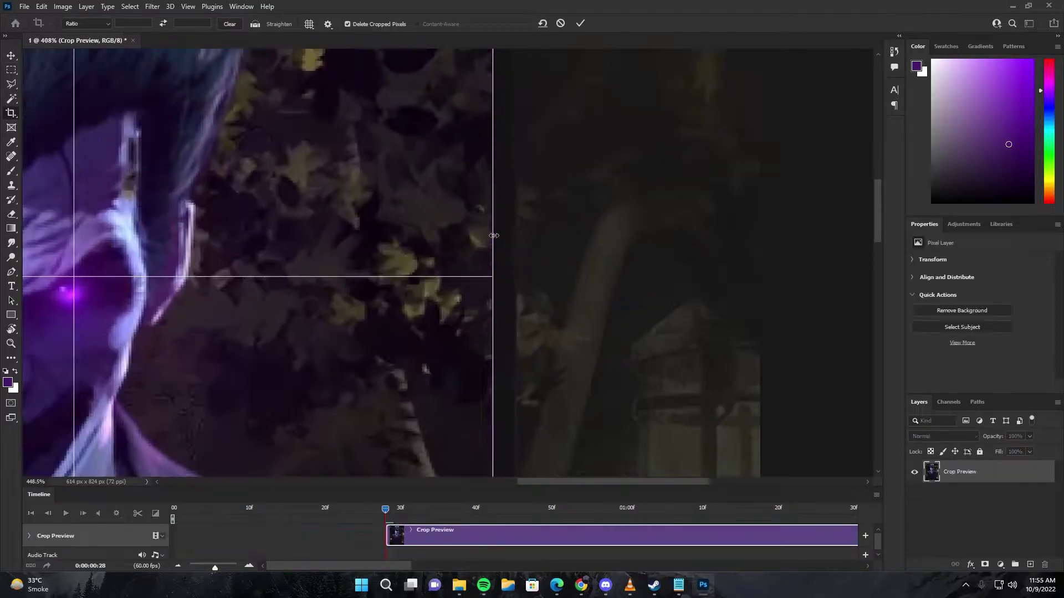
{"action": "scroll", "coordinate": [494, 235], "scroll_direction": "up", "scroll_amount": 3}
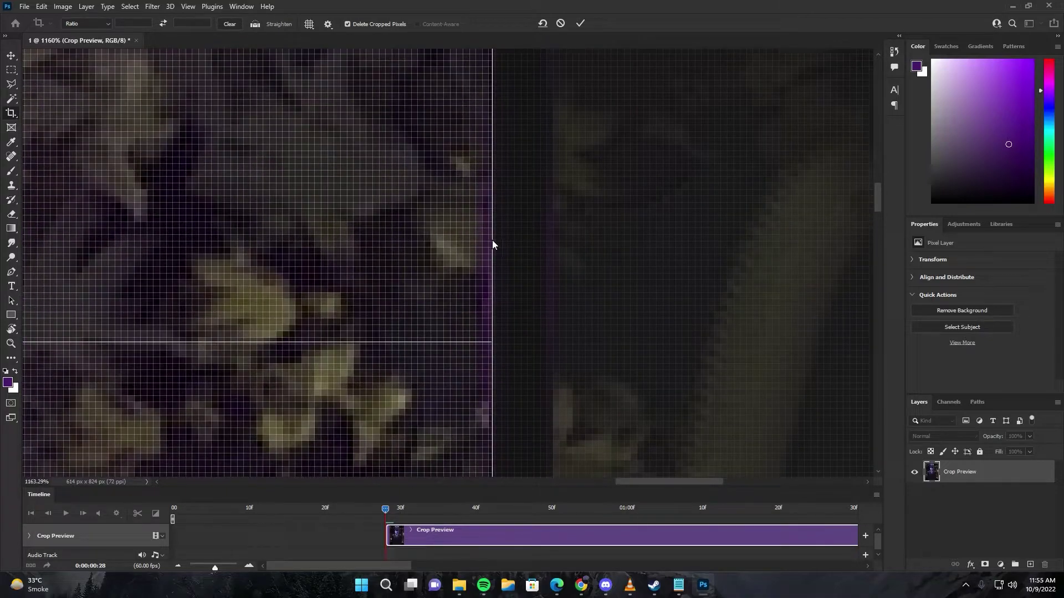
{"action": "left_click_drag", "start_coordinate": [492, 240], "coordinate": [496, 241]}
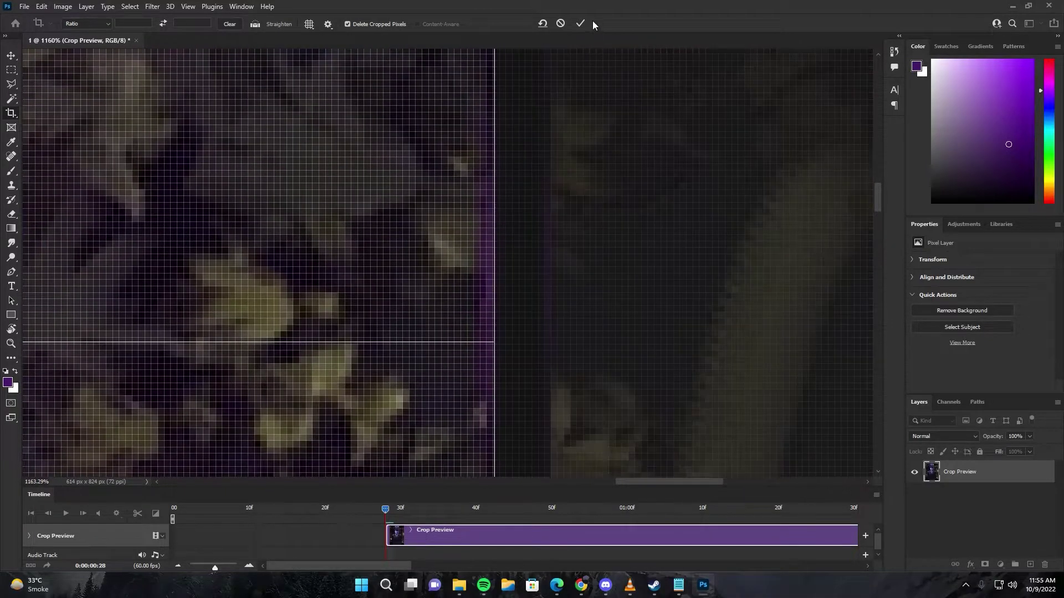
{"action": "left_click", "coordinate": [580, 24]}
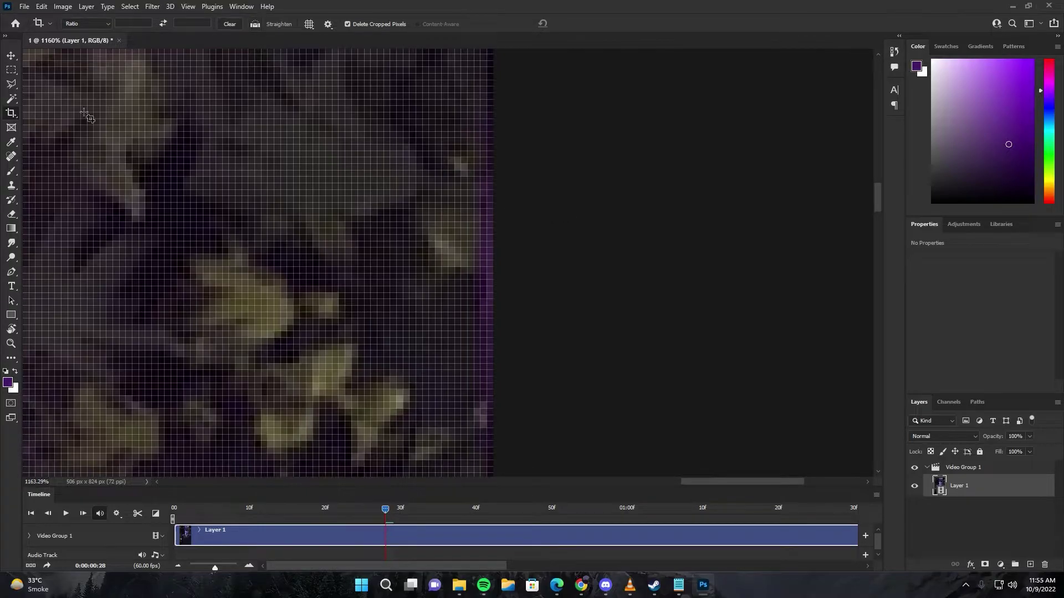
Step: Export the strip through Save for Web (Legacy) as a GIF named left
{"action": "left_click", "coordinate": [25, 6]}
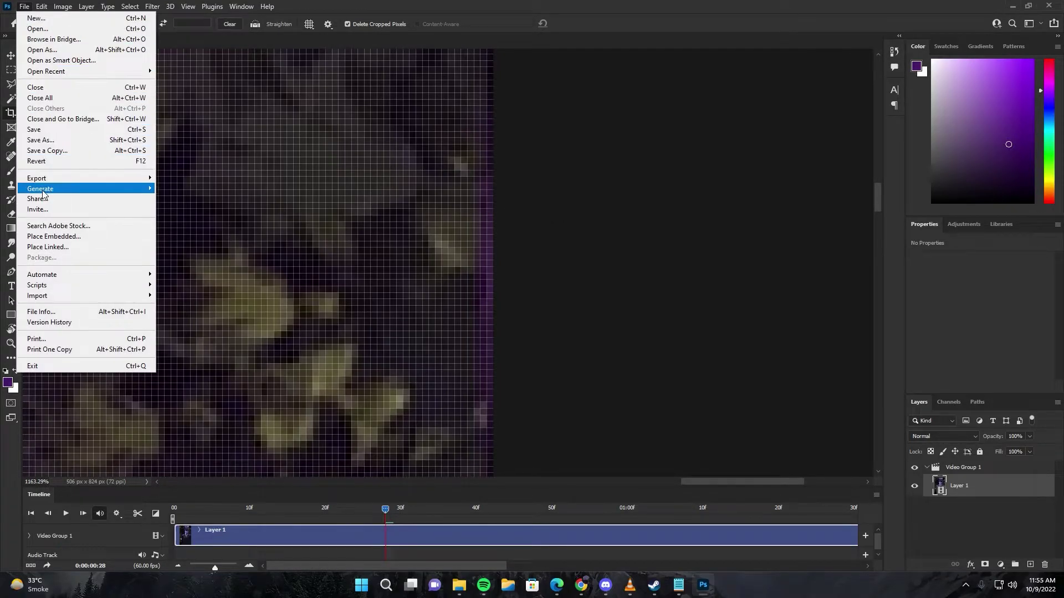
{"action": "mouse_move", "coordinate": [50, 180]}
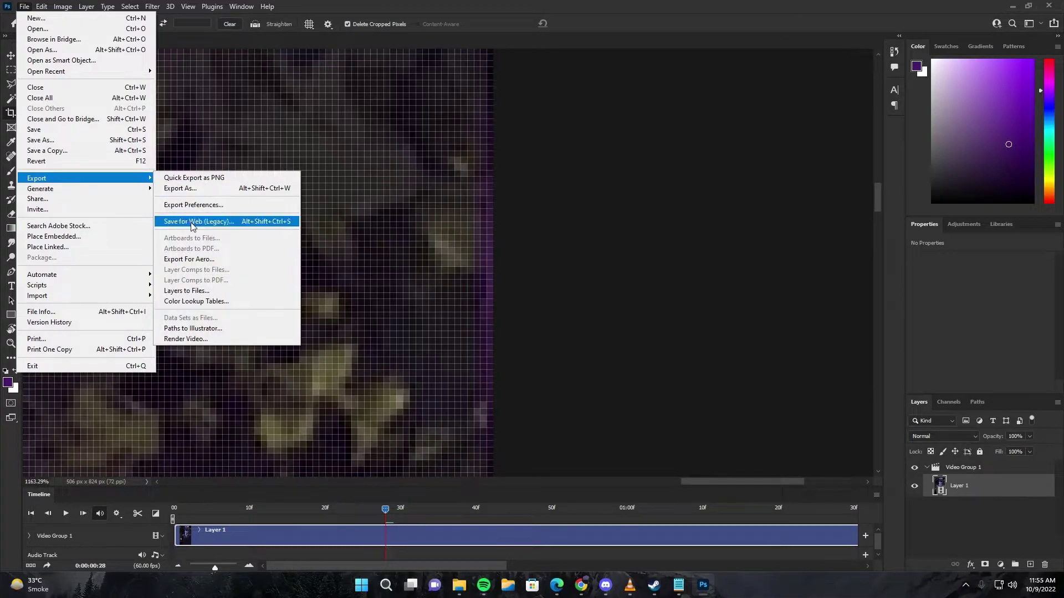
{"action": "left_click", "coordinate": [231, 224]}
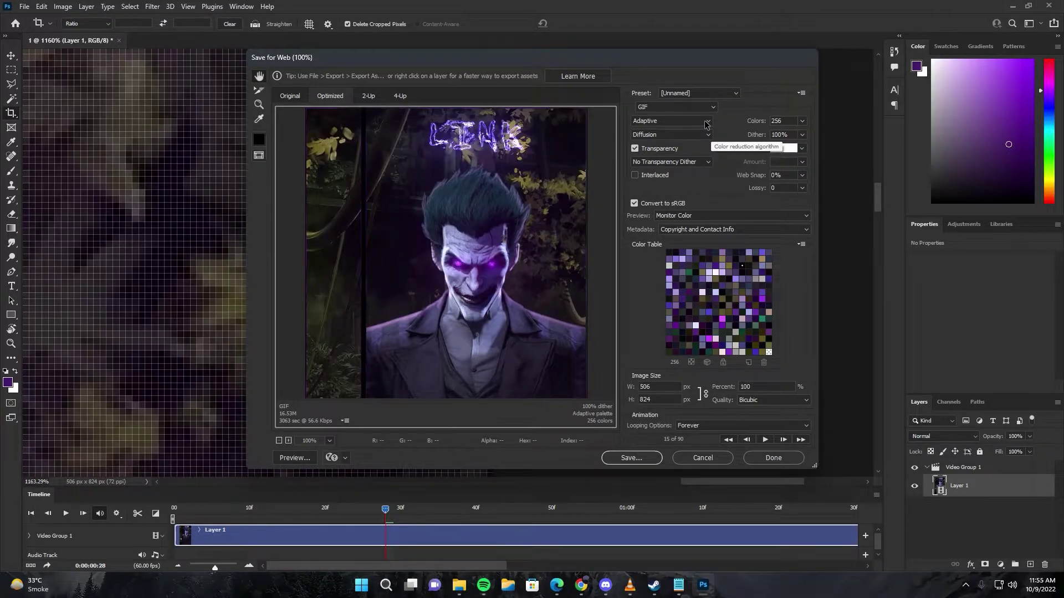
{"action": "left_click", "coordinate": [640, 463]}
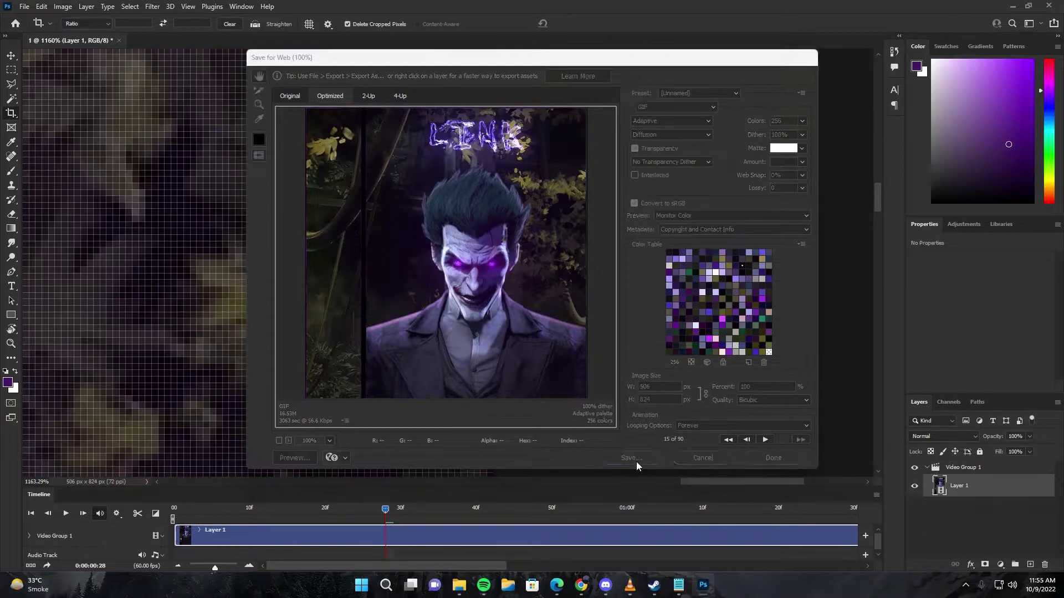
{"action": "type", "text": "left"}
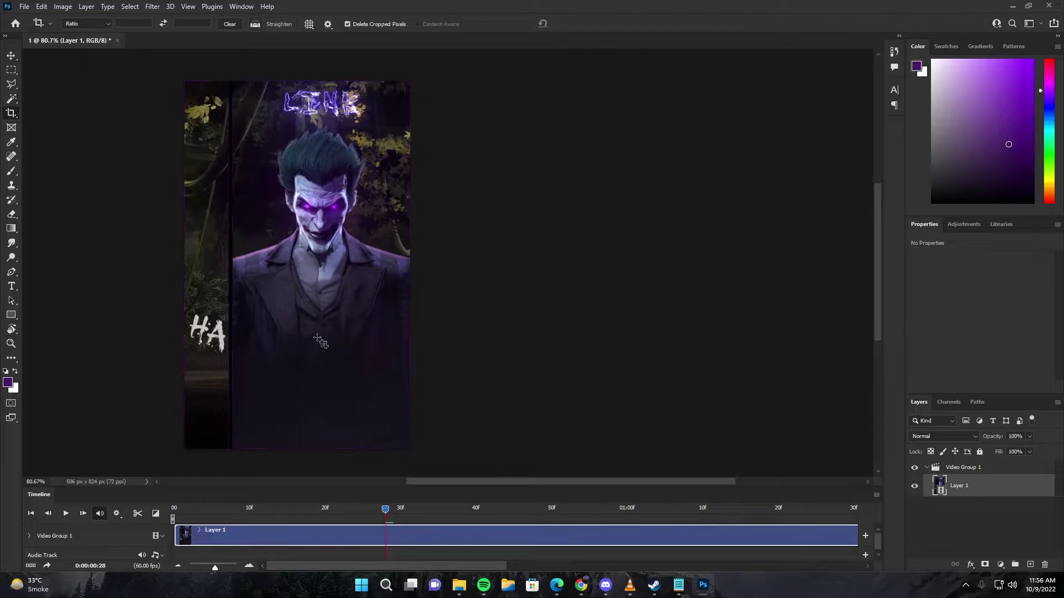
Step: Undo the left crop and re-crop to a 100 px right strip showing the lantern
{"action": "key", "text": "ctrl+z"}
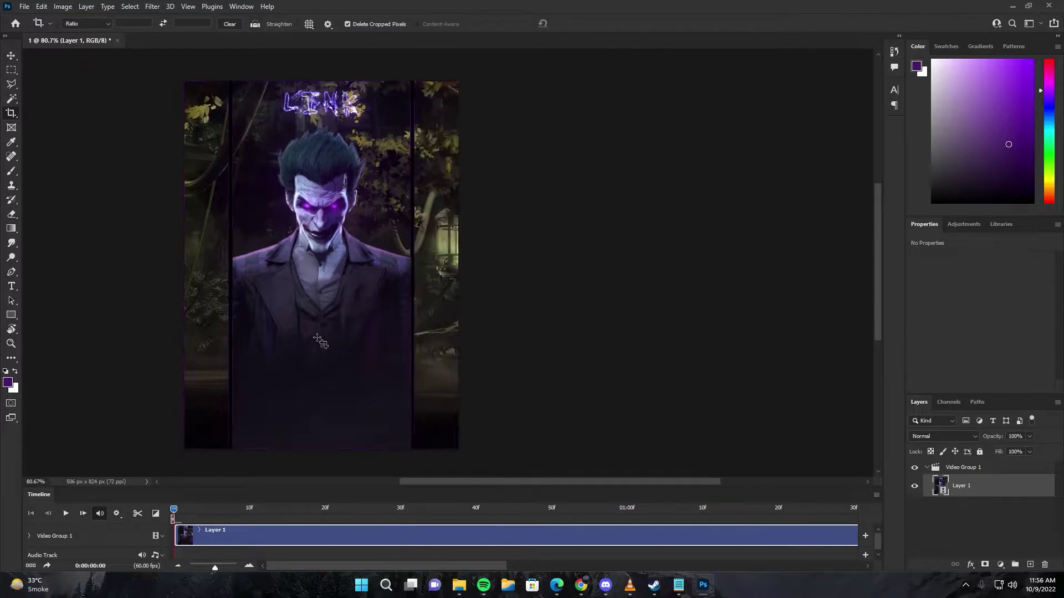
{"action": "left_click", "coordinate": [227, 249]}
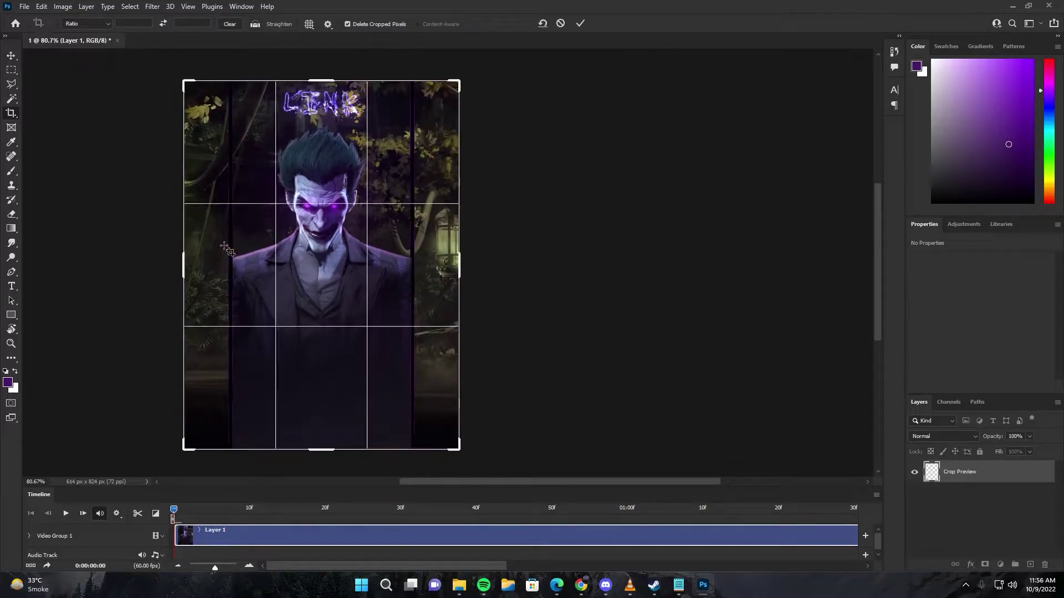
{"action": "scroll", "coordinate": [203, 246], "scroll_direction": "up", "scroll_amount": 6}
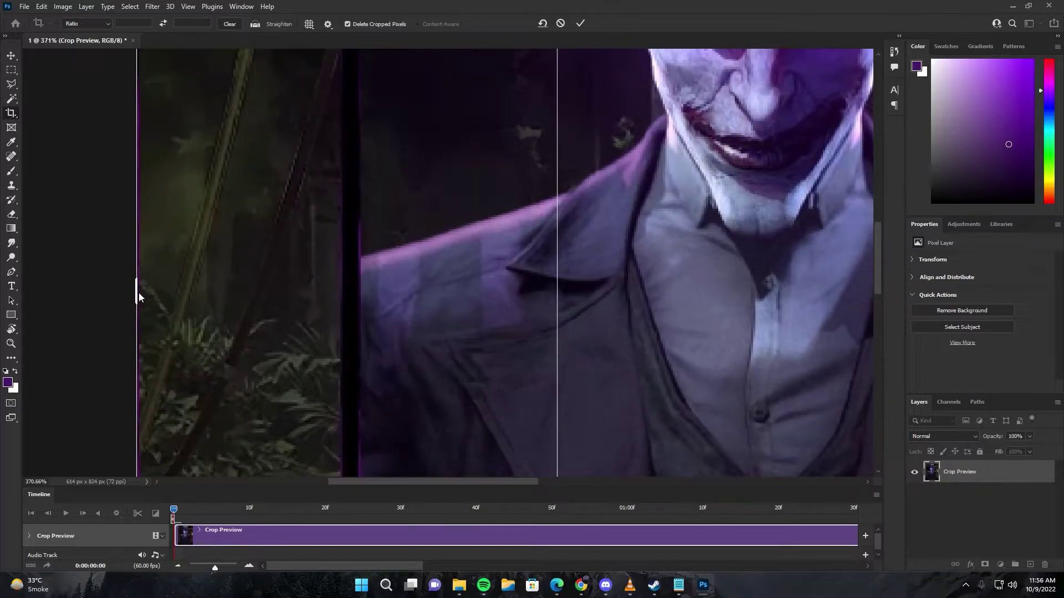
{"action": "left_click_drag", "start_coordinate": [137, 293], "coordinate": [571, 256]}
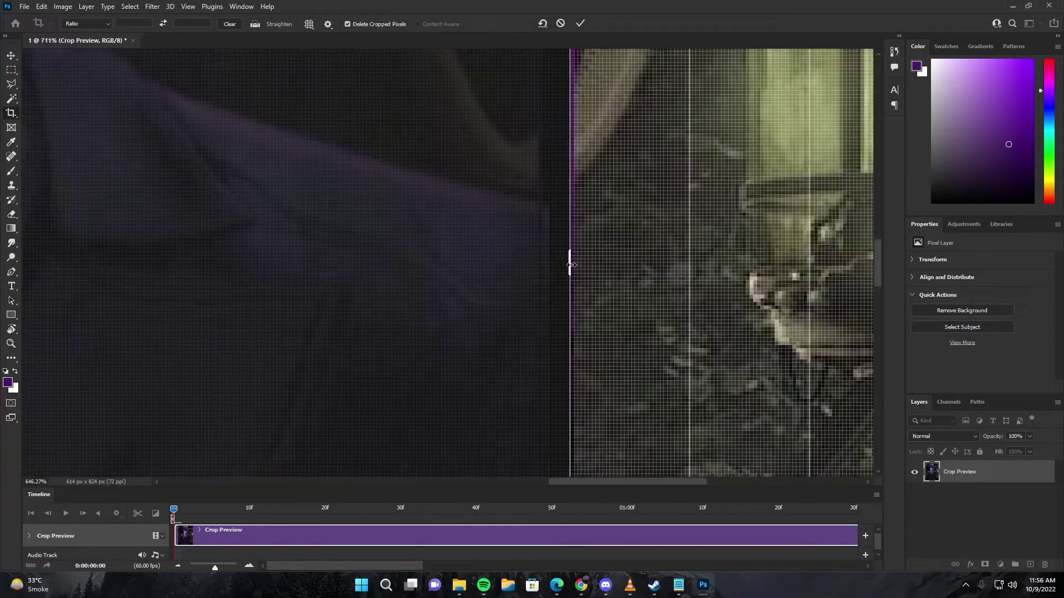
{"action": "left_click", "coordinate": [581, 23]}
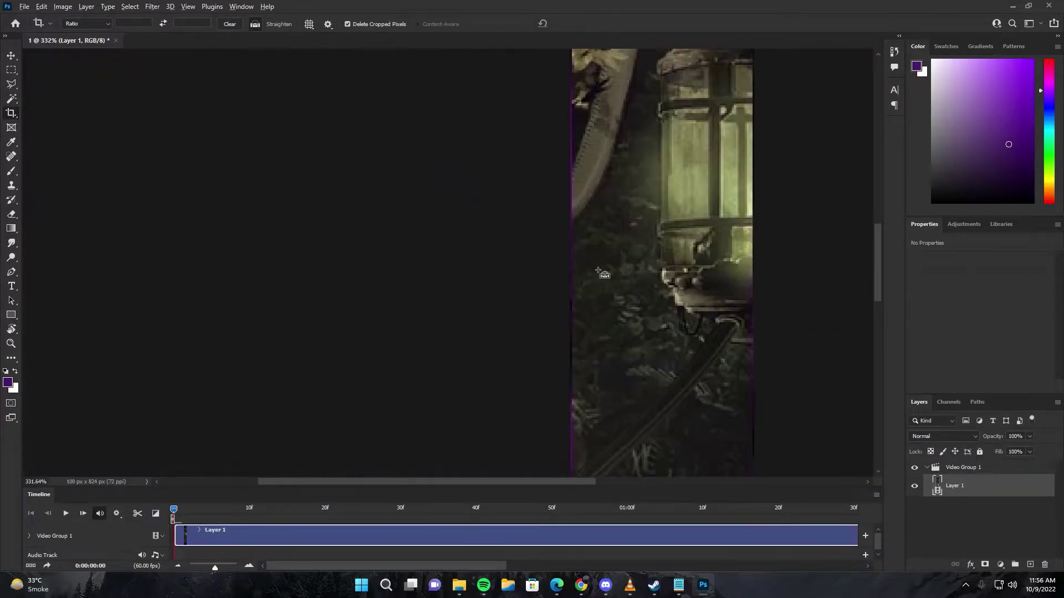
Step: Save the strip via Save for Web as right.gif, replacing the existing file
{"action": "key", "text": "ctrl+alt+shift+s"}
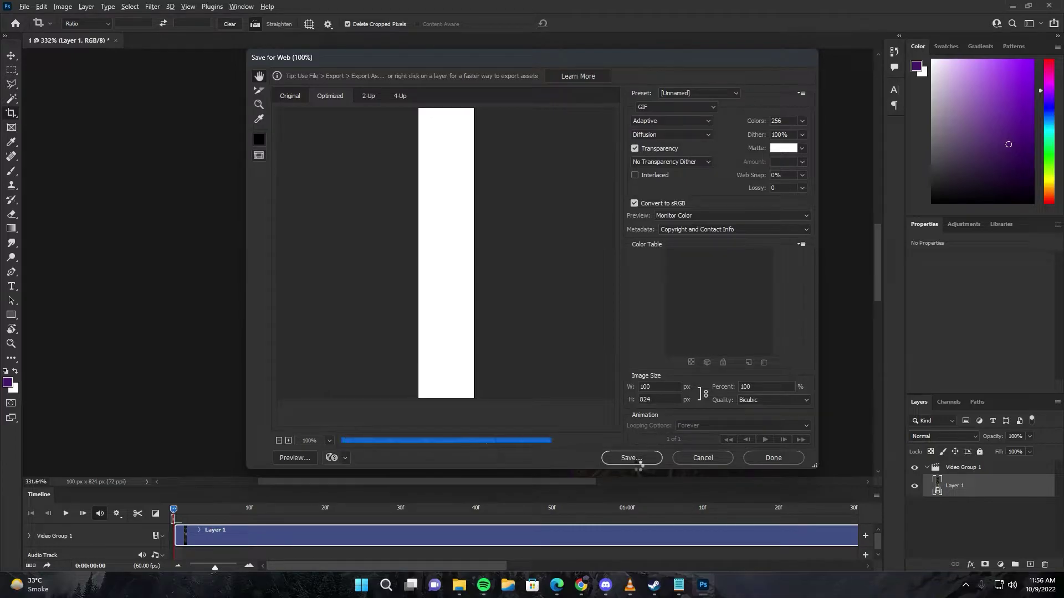
{"action": "left_click", "coordinate": [633, 459]}
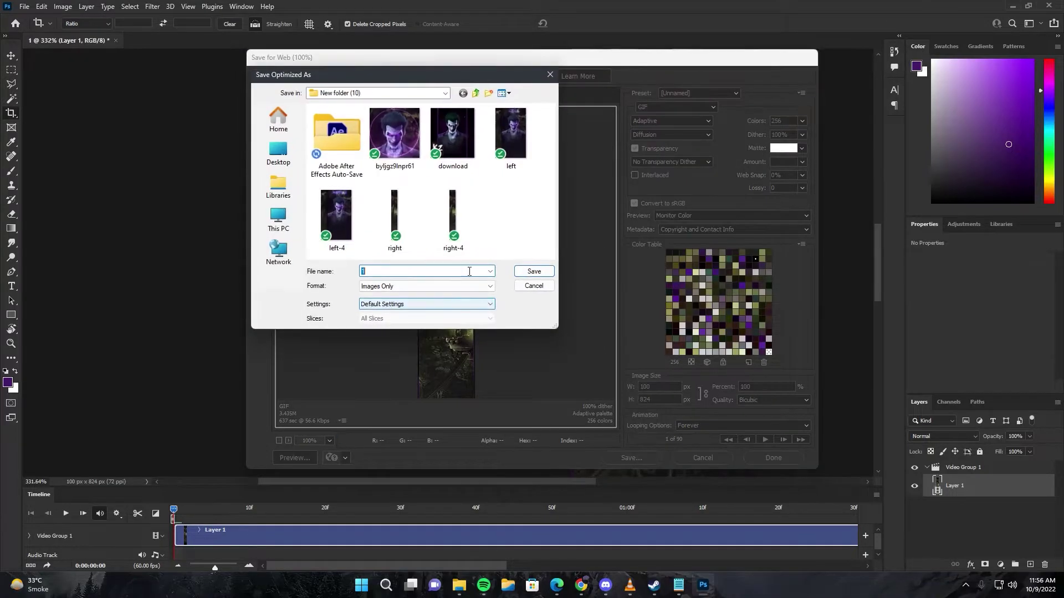
{"action": "left_click", "coordinate": [394, 219]}
{"action": "left_click", "coordinate": [533, 273]}
{"action": "left_click", "coordinate": [606, 283]}
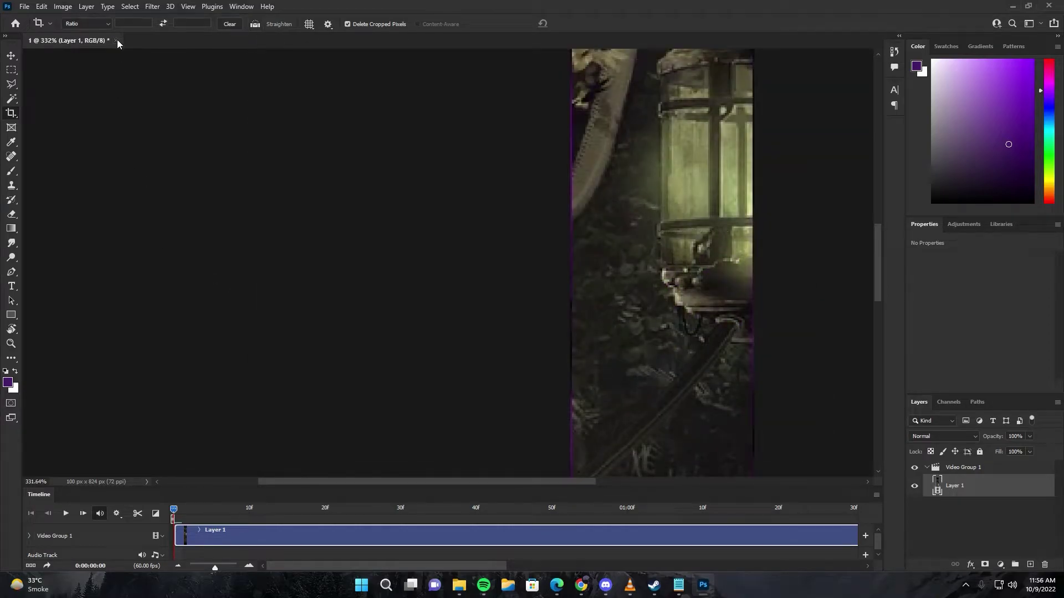
Step: Close the document without saving and minimize Photoshop
{"action": "left_click", "coordinate": [116, 41]}
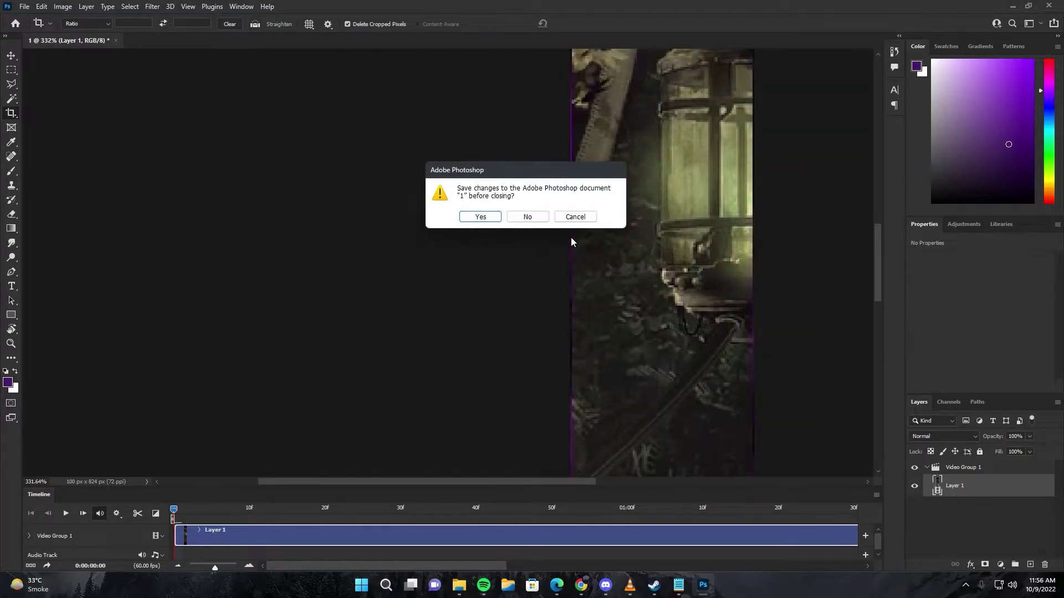
{"action": "left_click", "coordinate": [528, 217]}
{"action": "left_click", "coordinate": [1010, 6]}
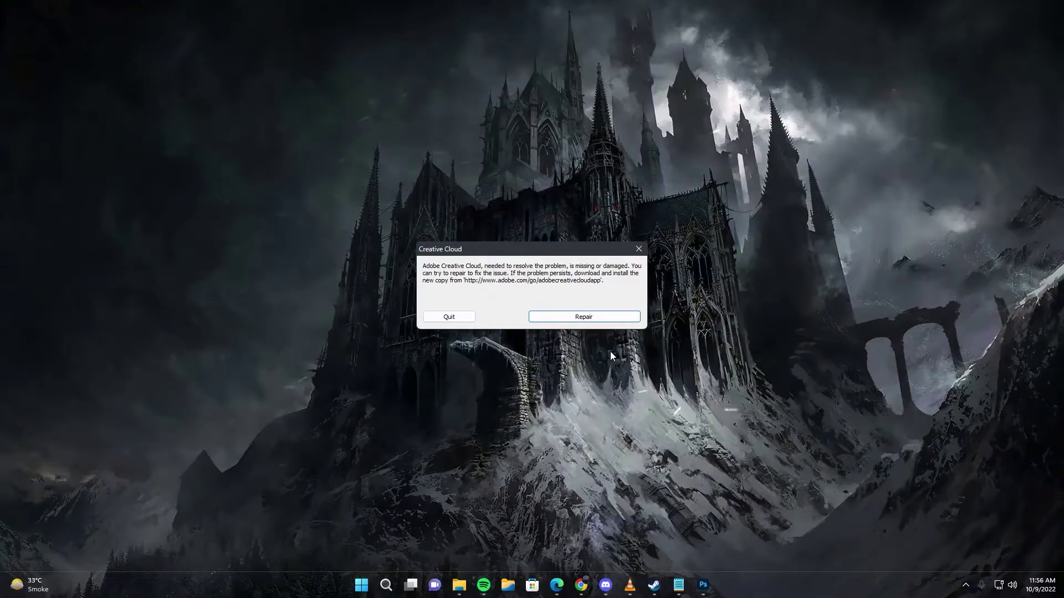
Step: Dismiss the Creative Cloud prompt and load Steam's Upload Your Artwork page in the browser
{"action": "left_click", "coordinate": [460, 314]}
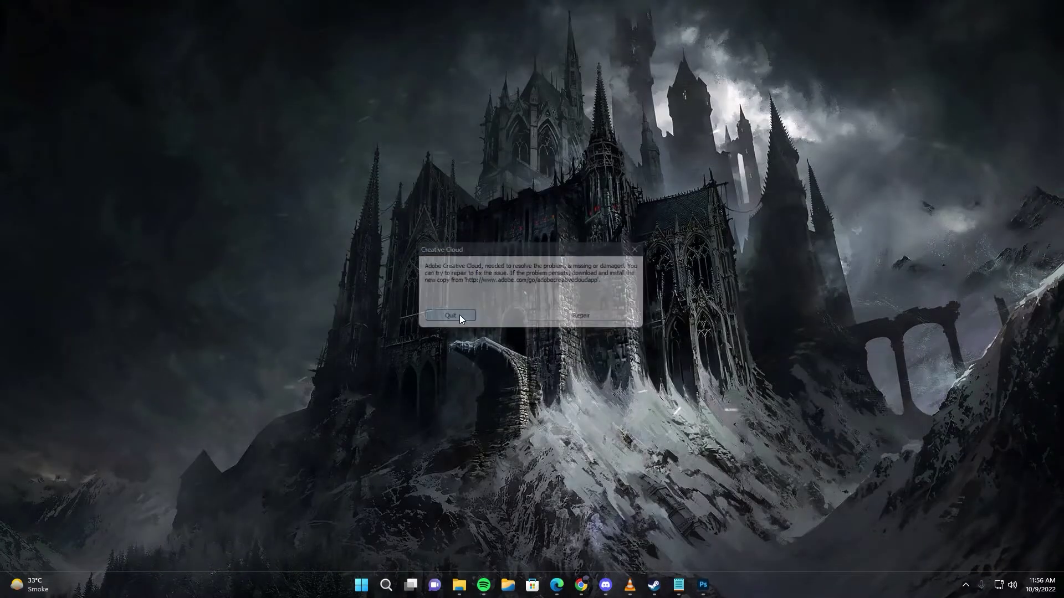
{"action": "left_click", "coordinate": [562, 585]}
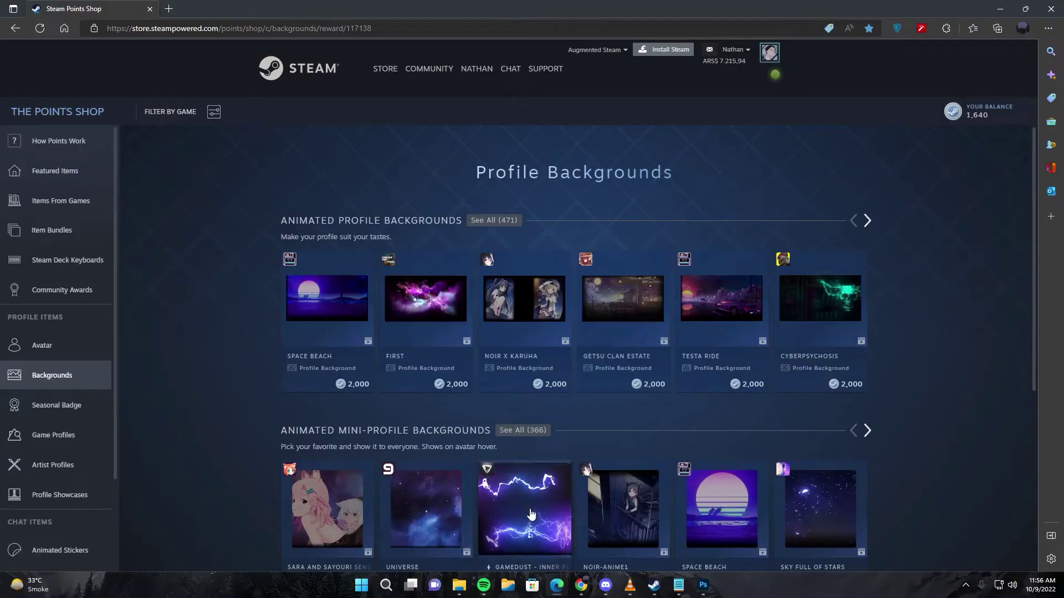
{"action": "left_click", "coordinate": [678, 585]}
{"action": "left_click", "coordinate": [165, 27]}
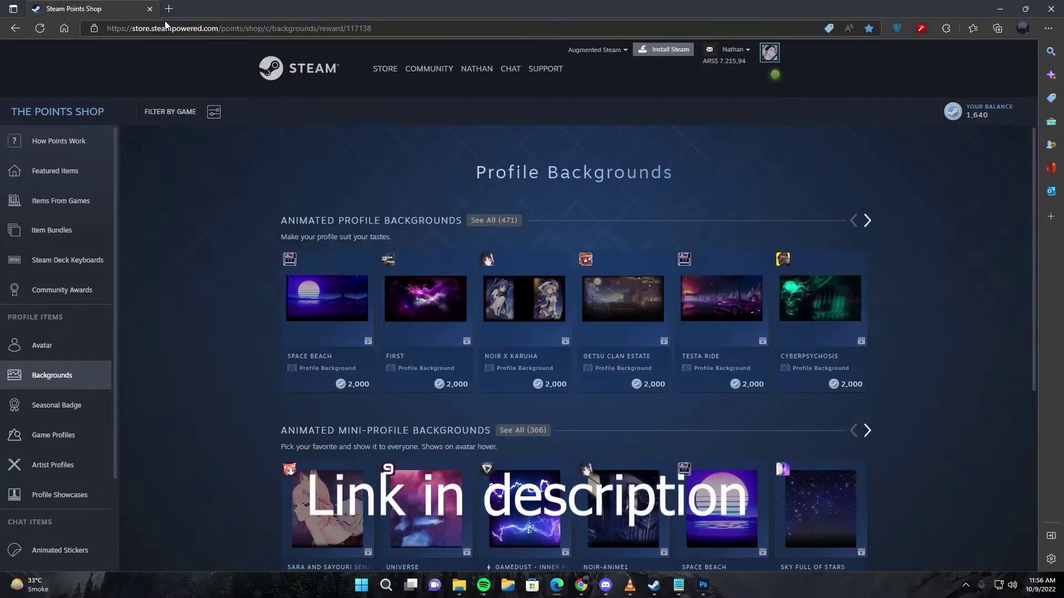
{"action": "type", "text": "https://steamcommunity.com/sharedfiles/edititem/767/3/"}
{"action": "key", "text": "Return"}
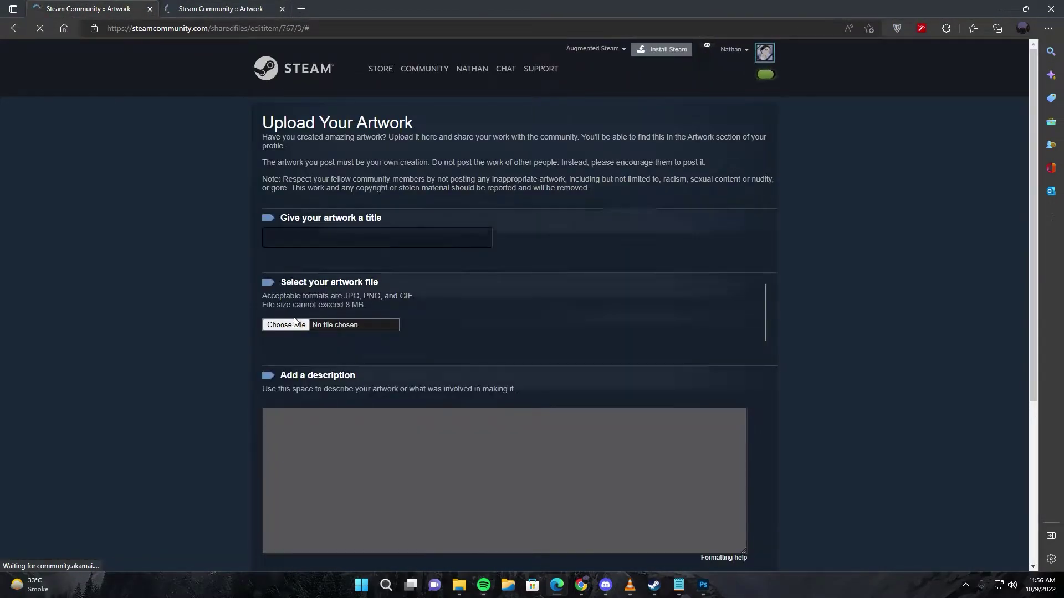
Step: Copy the New folder (10) path from Explorer and open the artwork file picker
{"action": "mouse_move", "coordinate": [458, 585]}
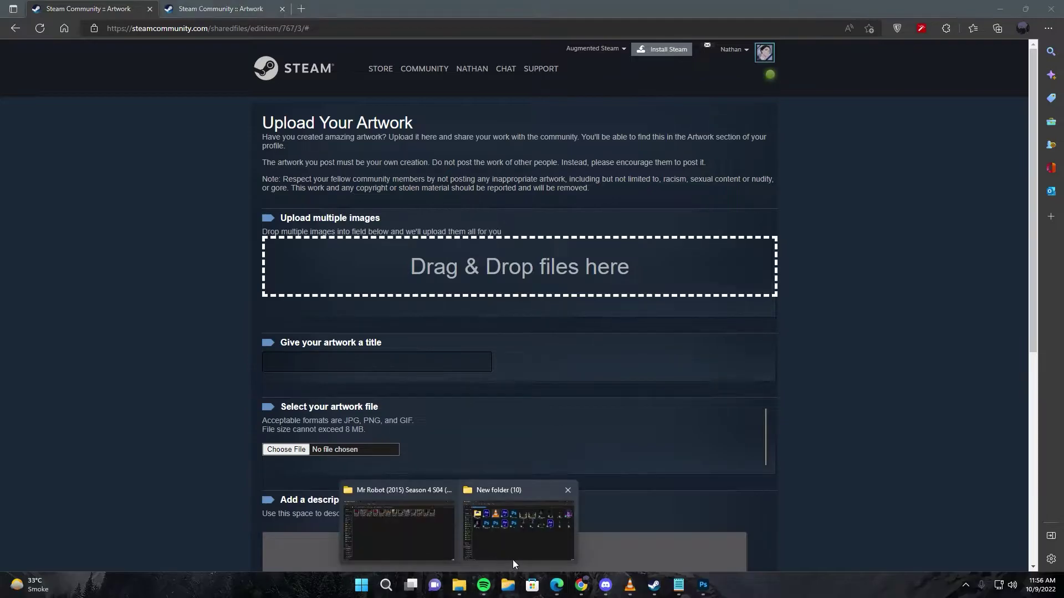
{"action": "left_click", "coordinate": [513, 560]}
{"action": "left_click", "coordinate": [478, 66]}
{"action": "key", "text": "ctrl+c"}
{"action": "key", "text": "alt+Tab"}
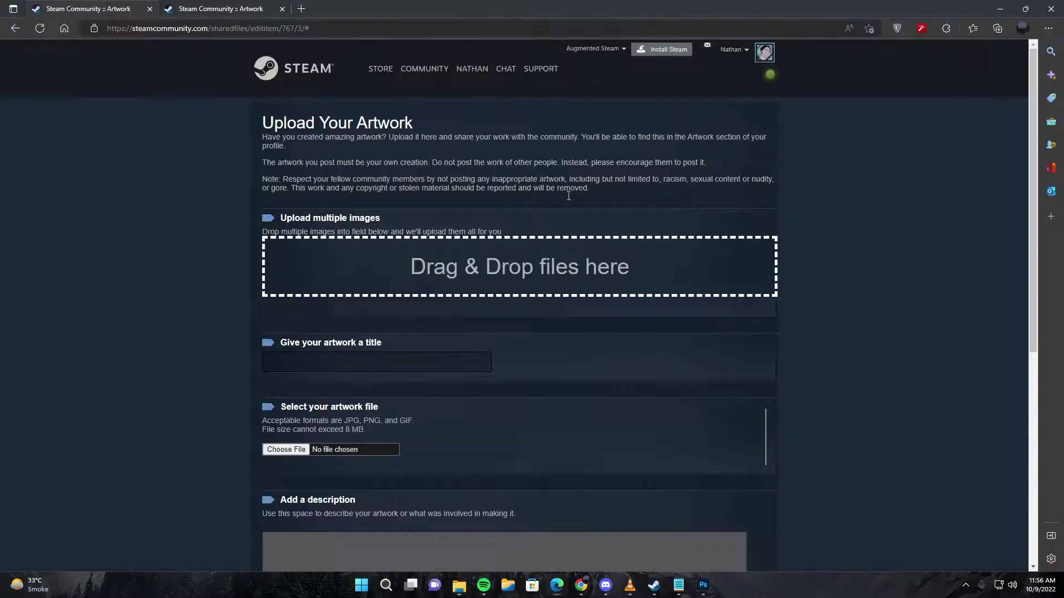
{"action": "left_click", "coordinate": [287, 449]}
Step: Attach left.gif from New folder (10) as the artwork file
{"action": "left_click", "coordinate": [275, 32]}
{"action": "key", "text": "ctrl+v"}
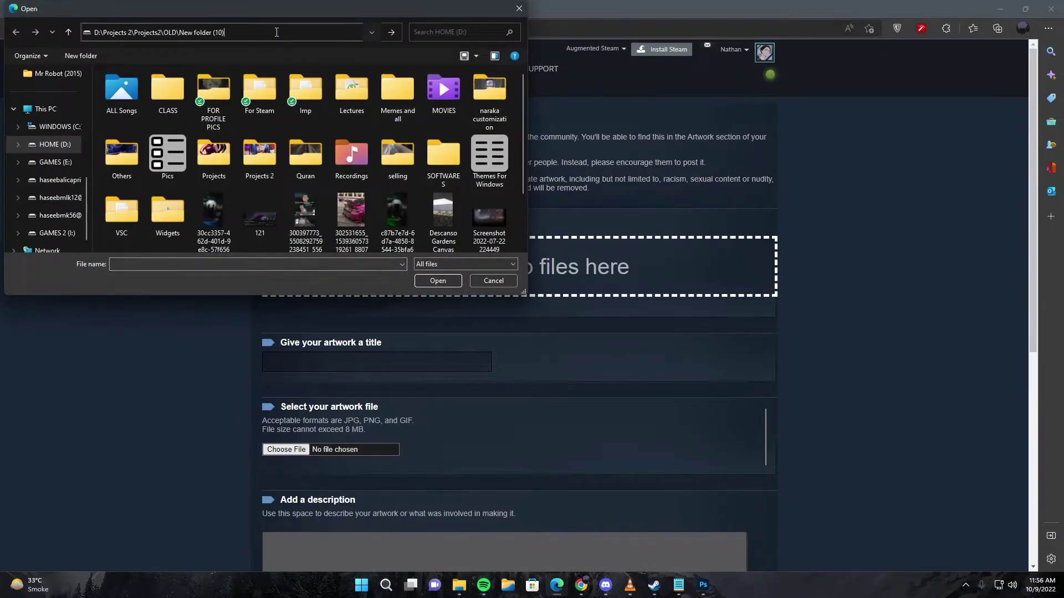
{"action": "key", "text": "Return"}
{"action": "scroll", "coordinate": [307, 183], "scroll_direction": "down", "scroll_amount": 3}
{"action": "left_click", "coordinate": [248, 161]}
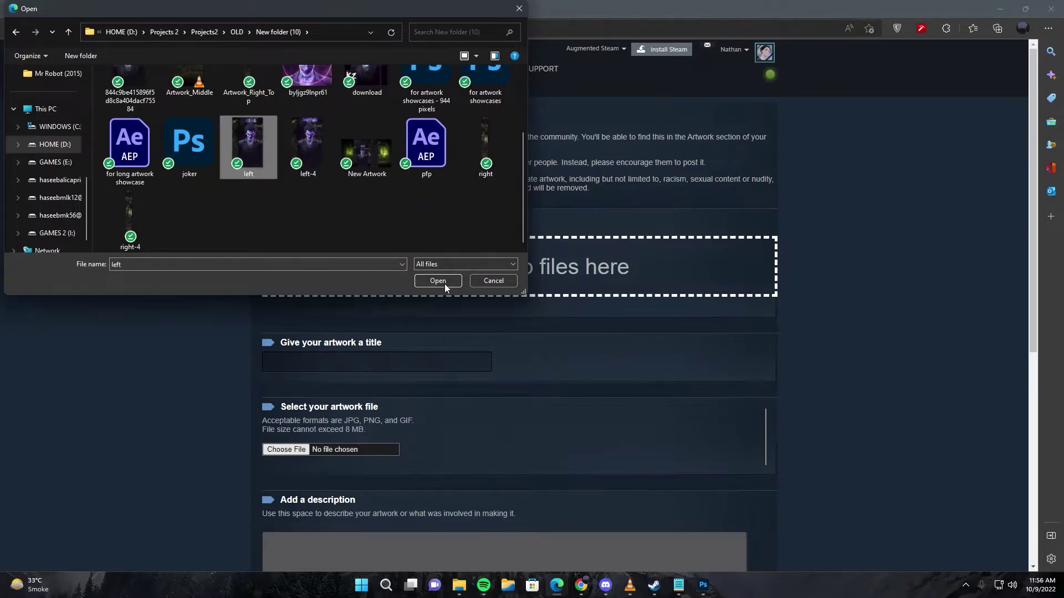
{"action": "left_click", "coordinate": [445, 283]}
Step: Attach right.gif from New folder (10) as the artwork file
{"action": "left_click", "coordinate": [286, 449]}
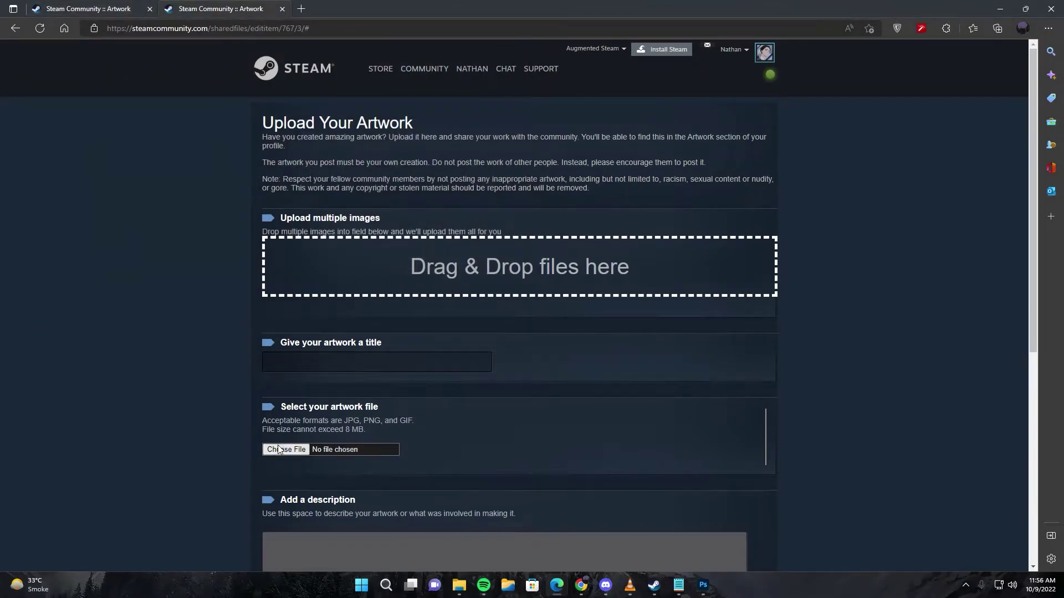
{"action": "left_click", "coordinate": [342, 39]}
{"action": "key", "text": "ctrl+v"}
{"action": "key", "text": "Return"}
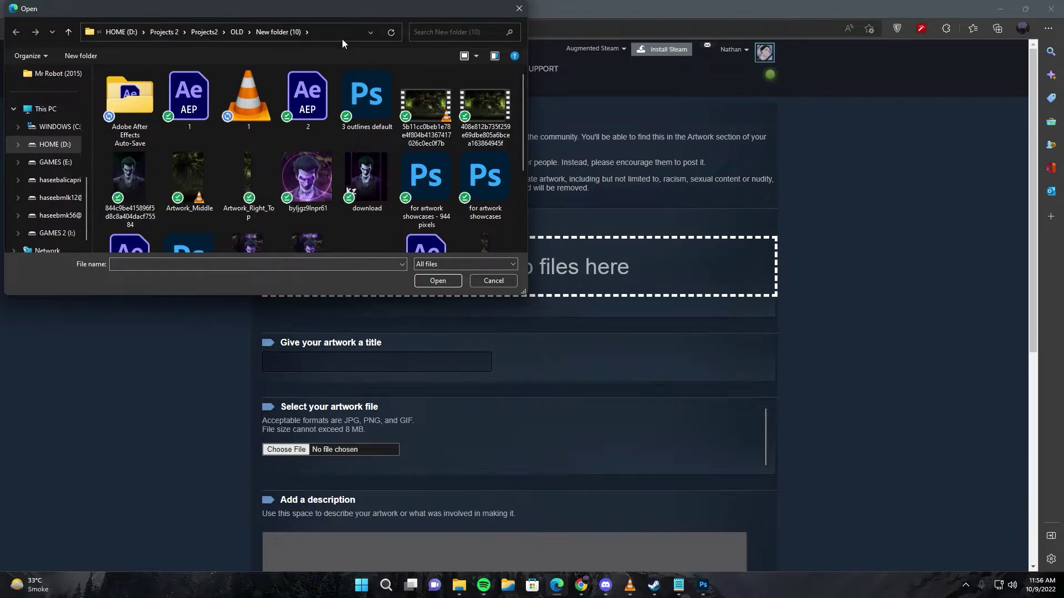
{"action": "scroll", "coordinate": [364, 234], "scroll_direction": "down", "scroll_amount": 3}
{"action": "left_click", "coordinate": [478, 172]}
{"action": "left_click", "coordinate": [437, 281]}
Step: Clear the saved suggestions from the artwork title field, leaving it empty
{"action": "scroll", "coordinate": [439, 378], "scroll_direction": "down", "scroll_amount": 3}
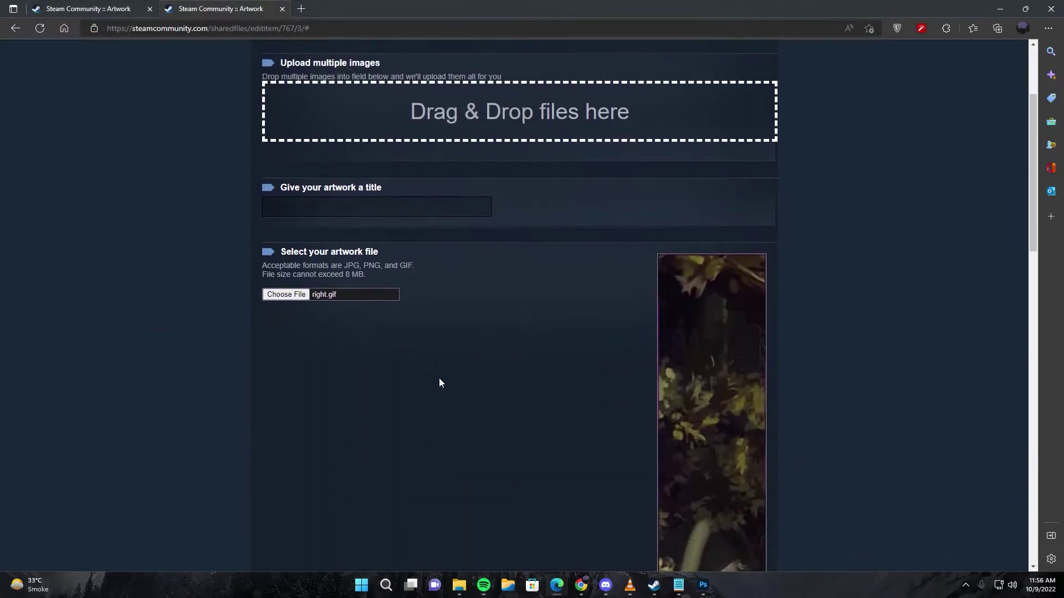
{"action": "left_click", "coordinate": [317, 205]}
{"action": "scroll", "coordinate": [339, 239], "scroll_direction": "up", "scroll_amount": 3}
{"action": "left_click", "coordinate": [332, 360]}
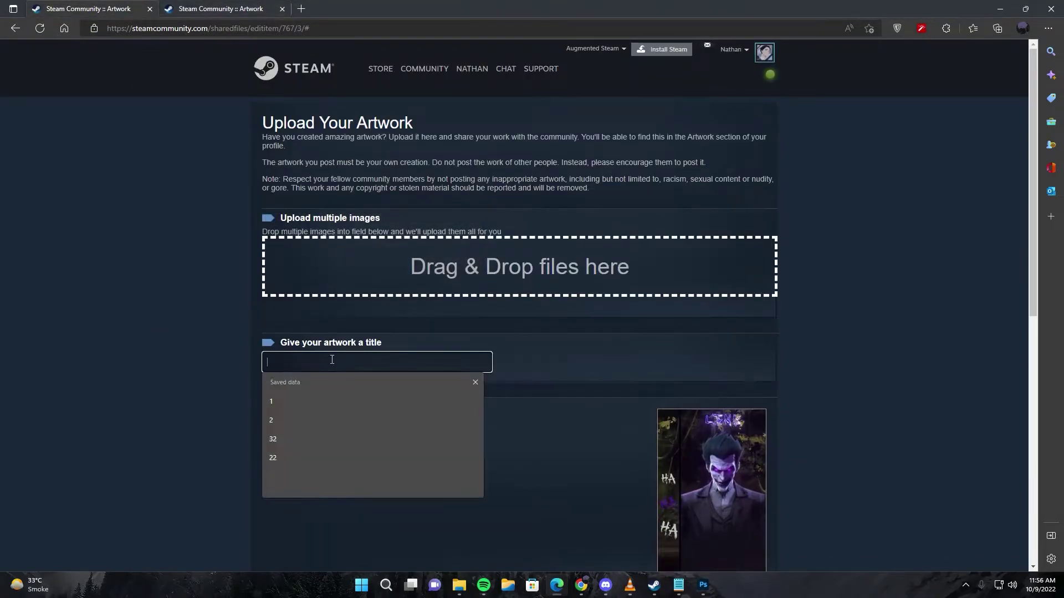
{"action": "key", "text": "shift+Delete"}
{"action": "left_click", "coordinate": [309, 469]}
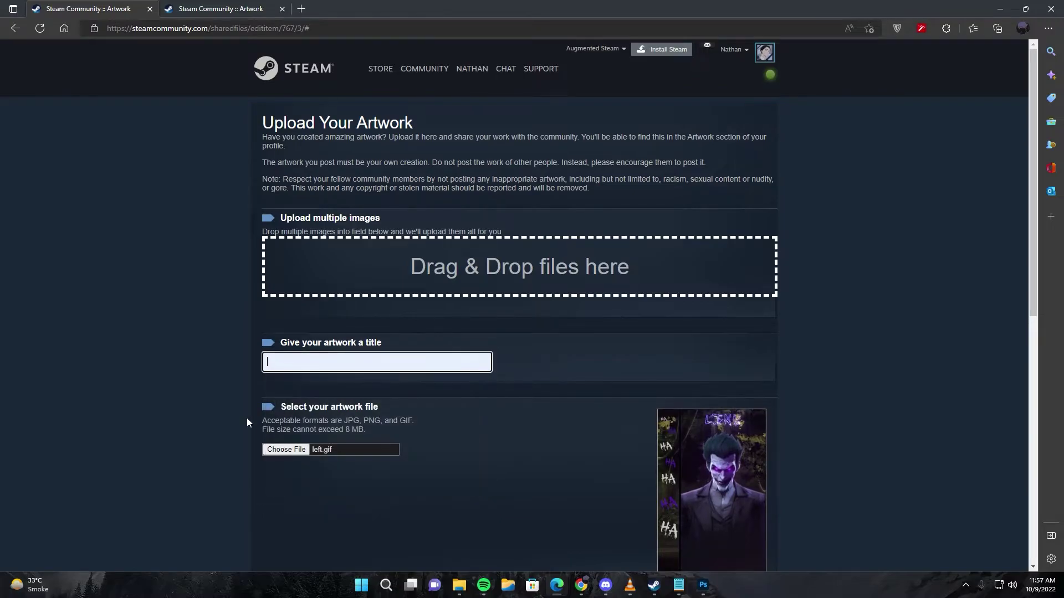
{"action": "scroll", "coordinate": [337, 307], "scroll_direction": "down", "scroll_amount": 3}
{"action": "left_click", "coordinate": [294, 202]}
{"action": "left_click", "coordinate": [294, 202]}
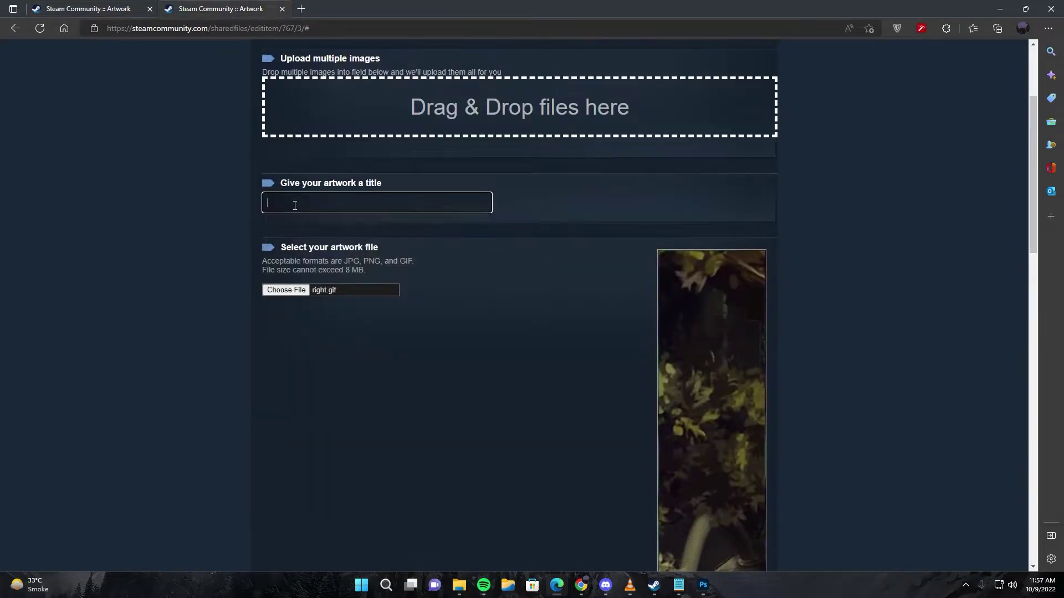
{"action": "left_click", "coordinate": [294, 202]}
{"action": "left_click", "coordinate": [310, 314]}
Step: Tick 'I certify that I created this artwork' on the upload form
{"action": "scroll", "coordinate": [254, 301], "scroll_direction": "down", "scroll_amount": 10}
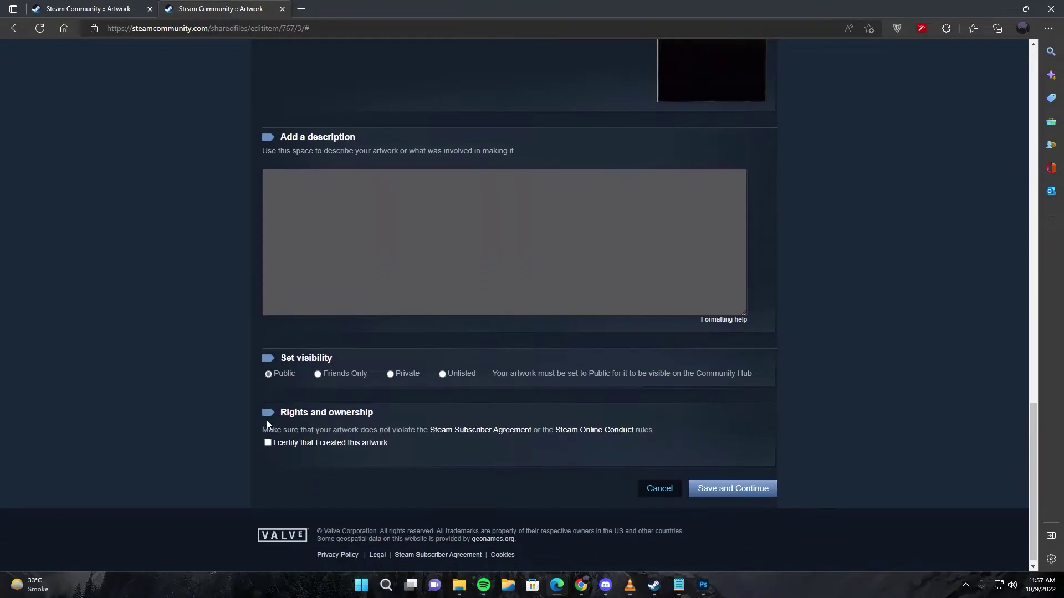
{"action": "left_click", "coordinate": [268, 443]}
{"action": "scroll", "coordinate": [159, 157], "scroll_direction": "up", "scroll_amount": 15}
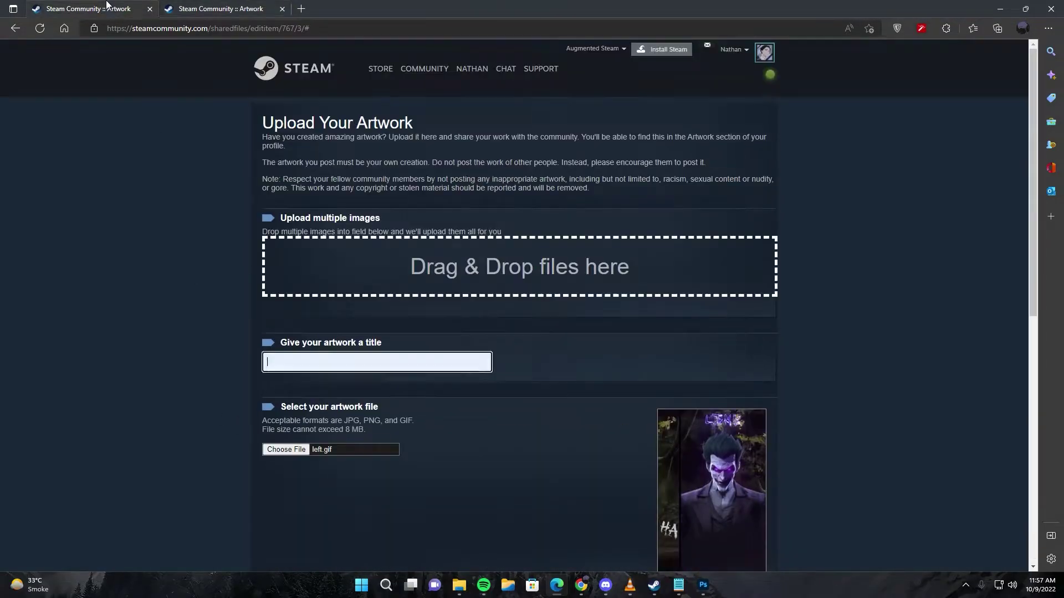
{"action": "scroll", "coordinate": [279, 357], "scroll_direction": "down", "scroll_amount": 5}
{"action": "scroll", "coordinate": [279, 356], "scroll_direction": "down", "scroll_amount": 3}
{"action": "left_click", "coordinate": [268, 438]}
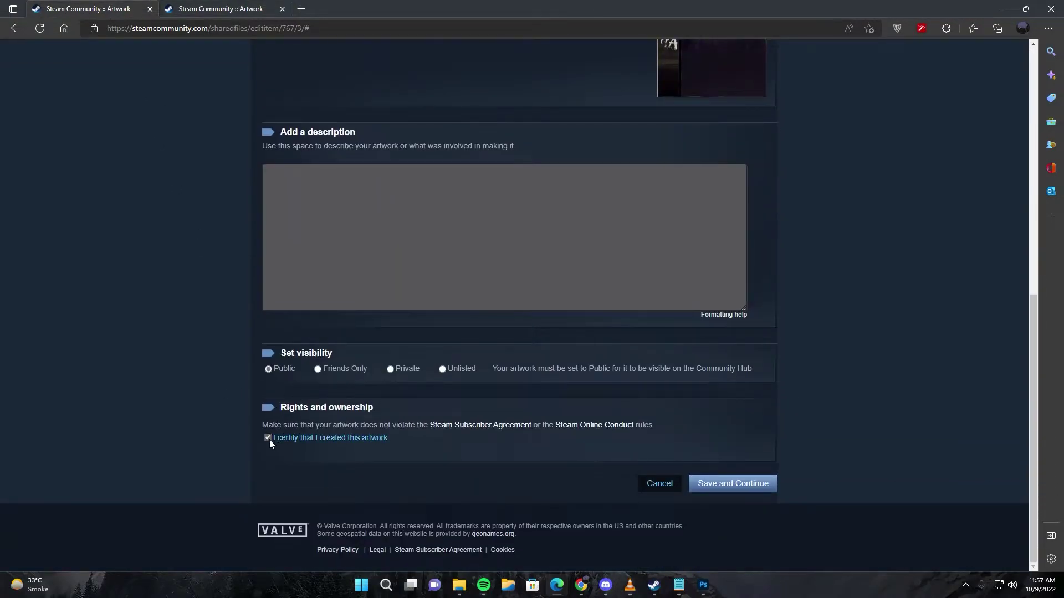
Step: Paste the saved long-artwork width/height script into the page's DevTools console
{"action": "right_click", "coordinate": [194, 472]}
{"action": "left_click", "coordinate": [213, 466]}
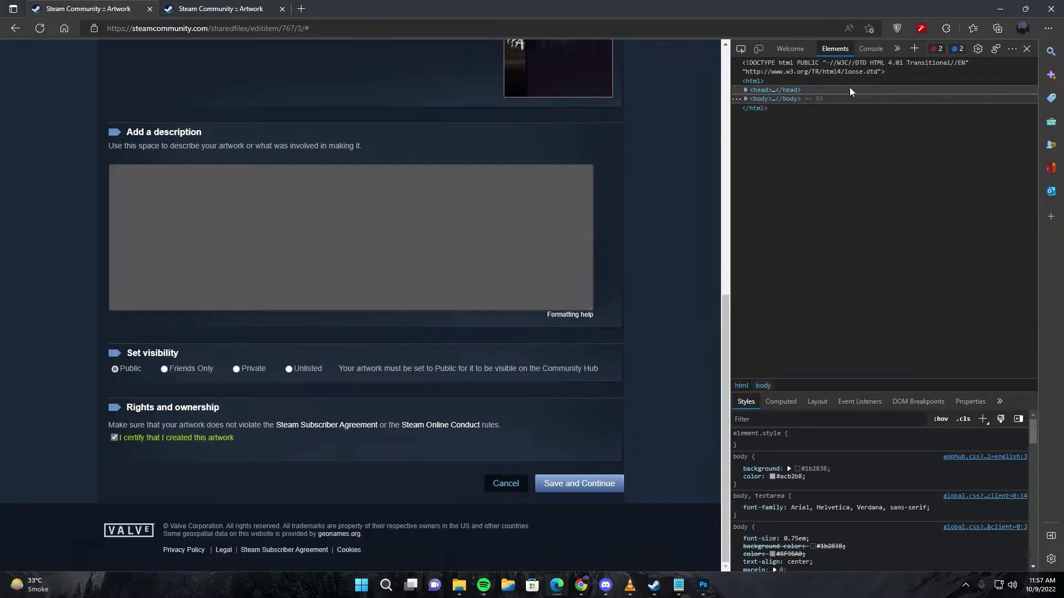
{"action": "left_click", "coordinate": [870, 48]}
{"action": "left_click", "coordinate": [677, 583]}
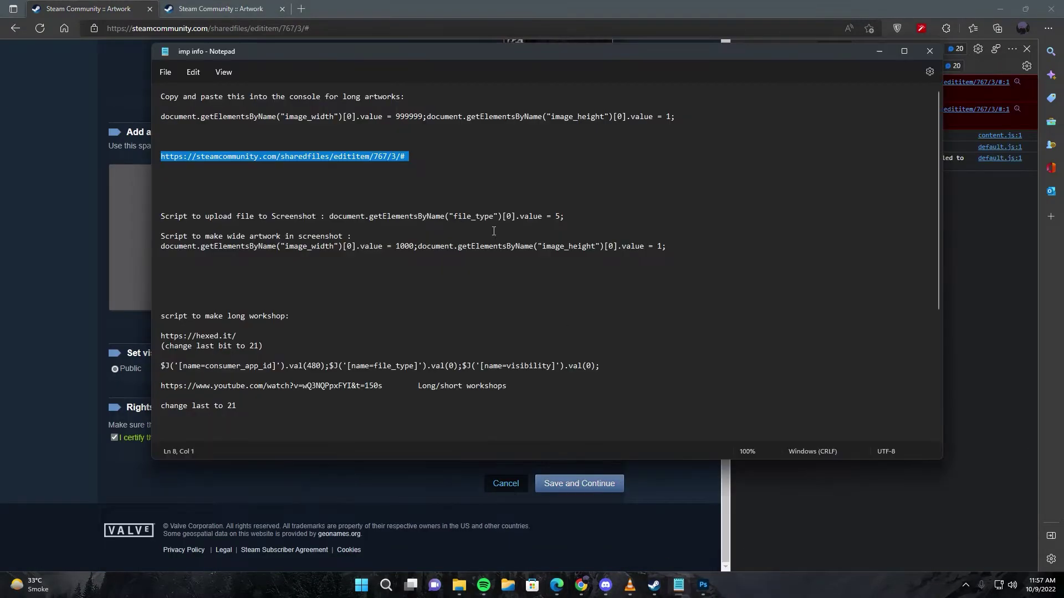
{"action": "left_click", "coordinate": [413, 123]}
{"action": "triple_click", "coordinate": [413, 117]}
{"action": "left_click", "coordinate": [596, 5]}
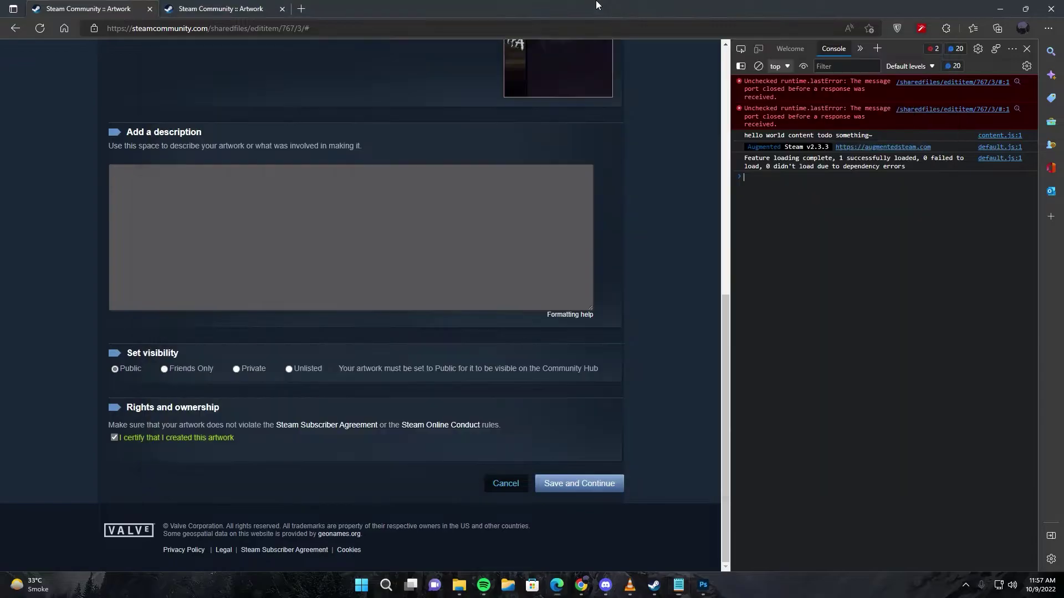
{"action": "type", "text": "document.getElementsByName(\"image_width\")[0].value = 999999;document.getElementsByName(\"image_height\")[0].value = 1;"}
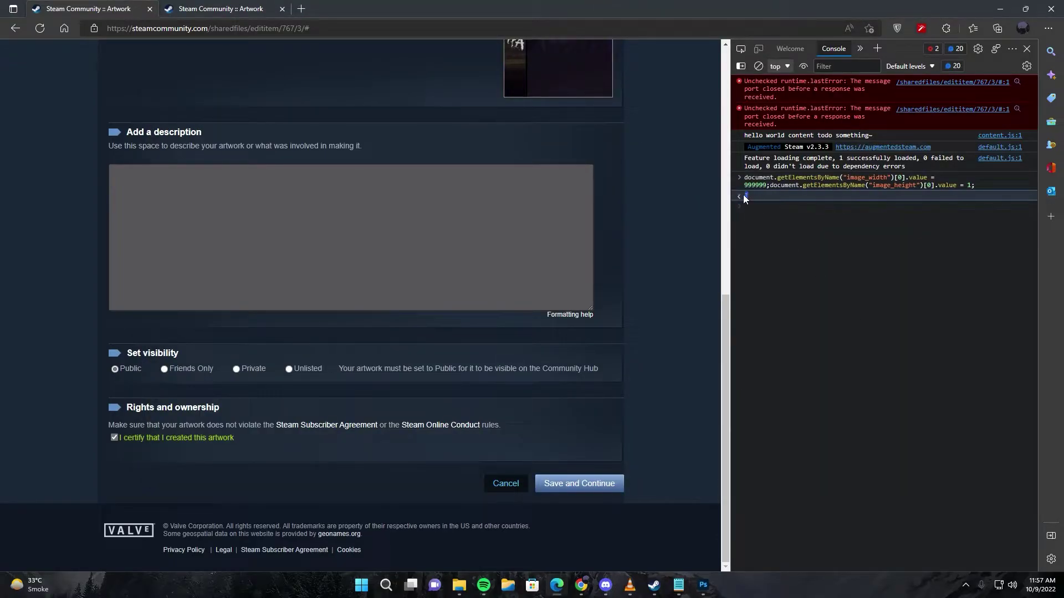
{"action": "left_click", "coordinate": [1026, 49]}
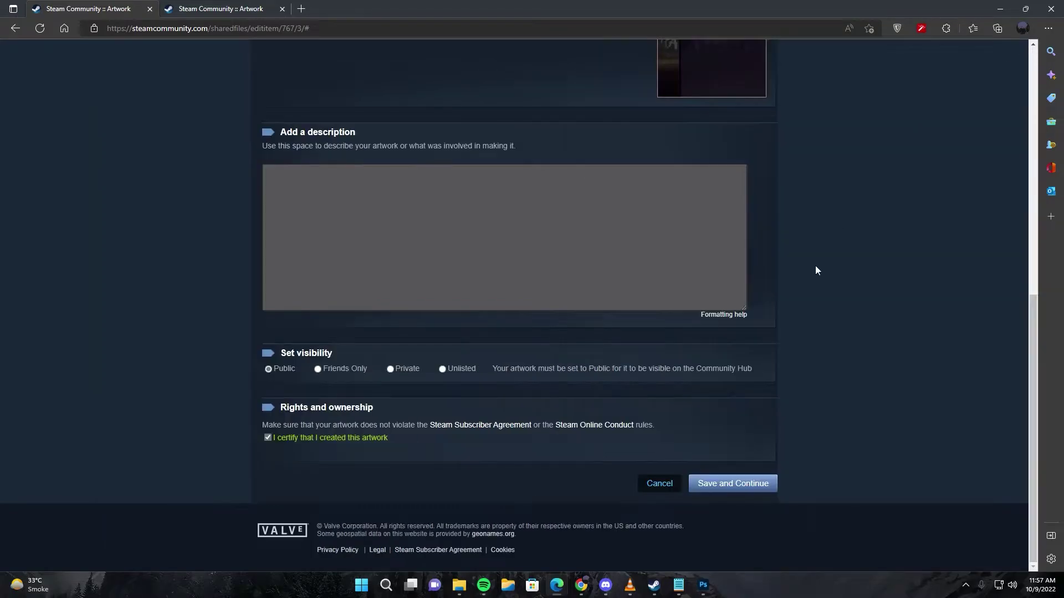
Step: Submit the artwork upload, dismiss the 8 MB size warning and highlight the file size limit note
{"action": "left_click", "coordinate": [756, 483]}
{"action": "left_click", "coordinate": [615, 89]}
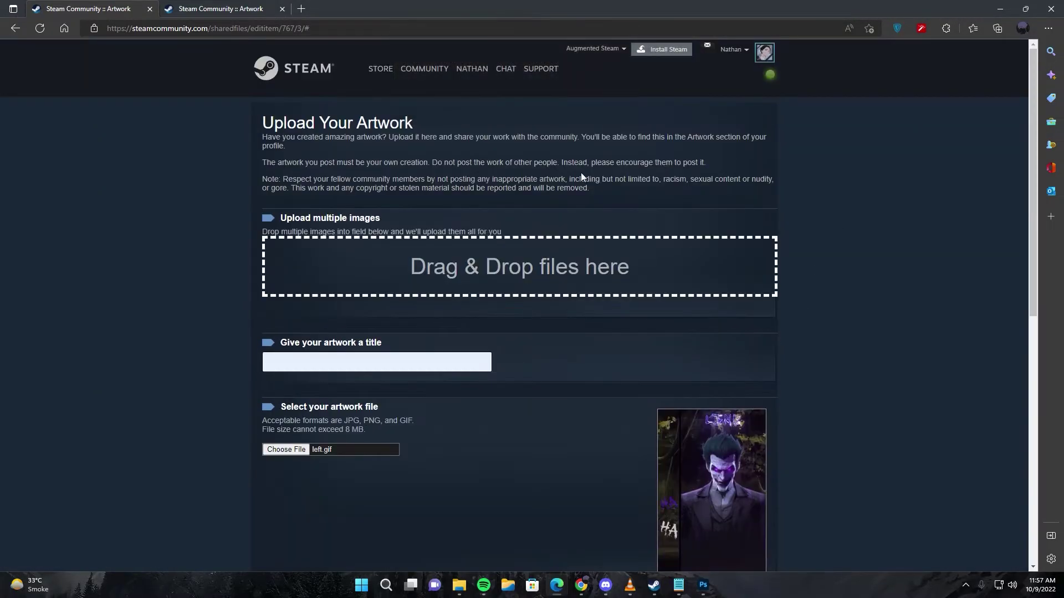
{"action": "scroll", "coordinate": [418, 428], "scroll_direction": "down", "scroll_amount": 8}
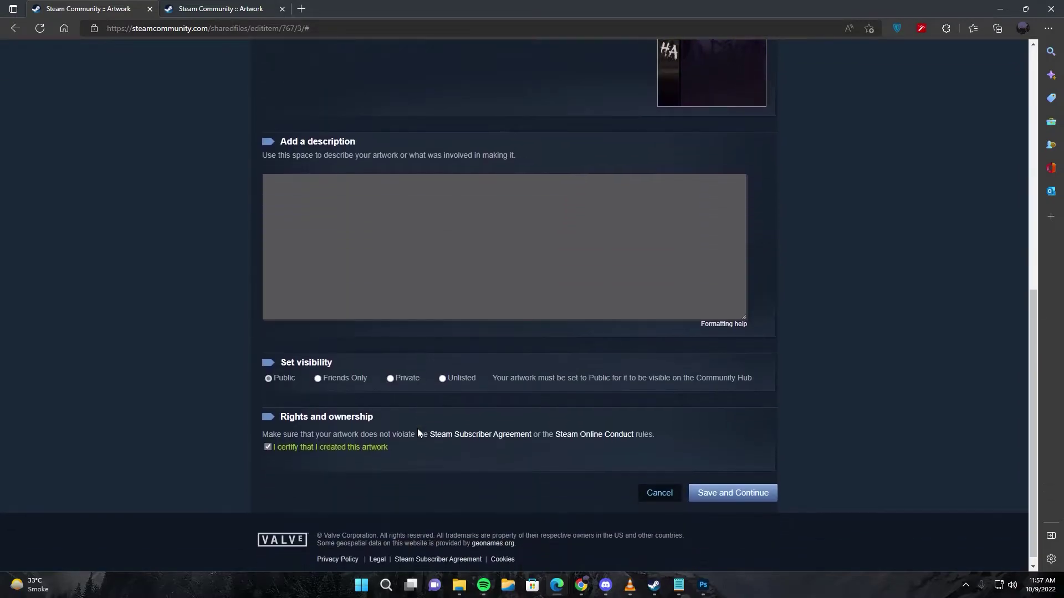
{"action": "scroll", "coordinate": [417, 430], "scroll_direction": "up", "scroll_amount": 8}
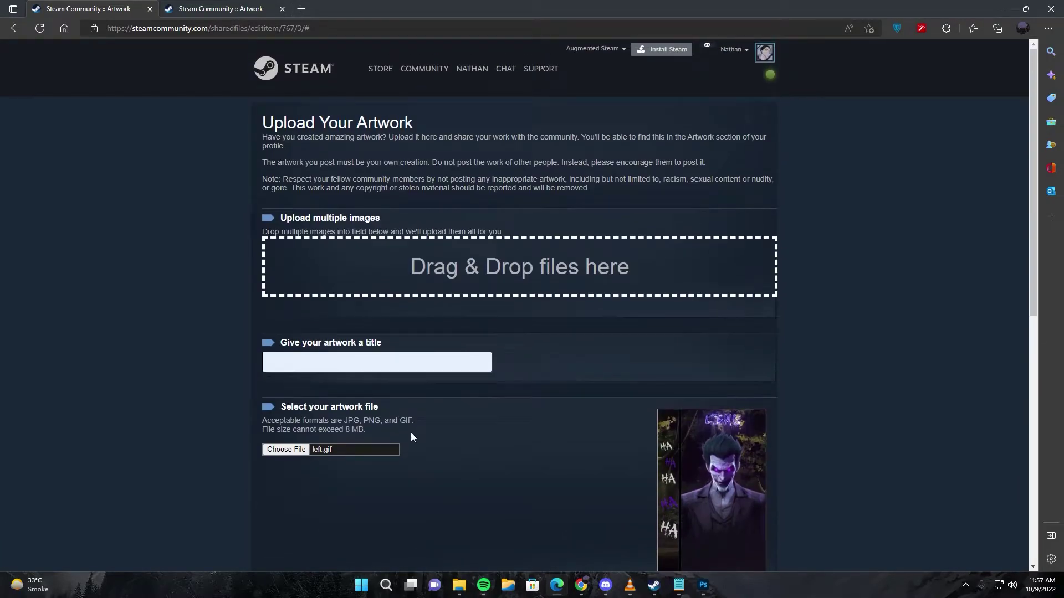
{"action": "left_click_drag", "start_coordinate": [410, 432], "coordinate": [328, 431]}
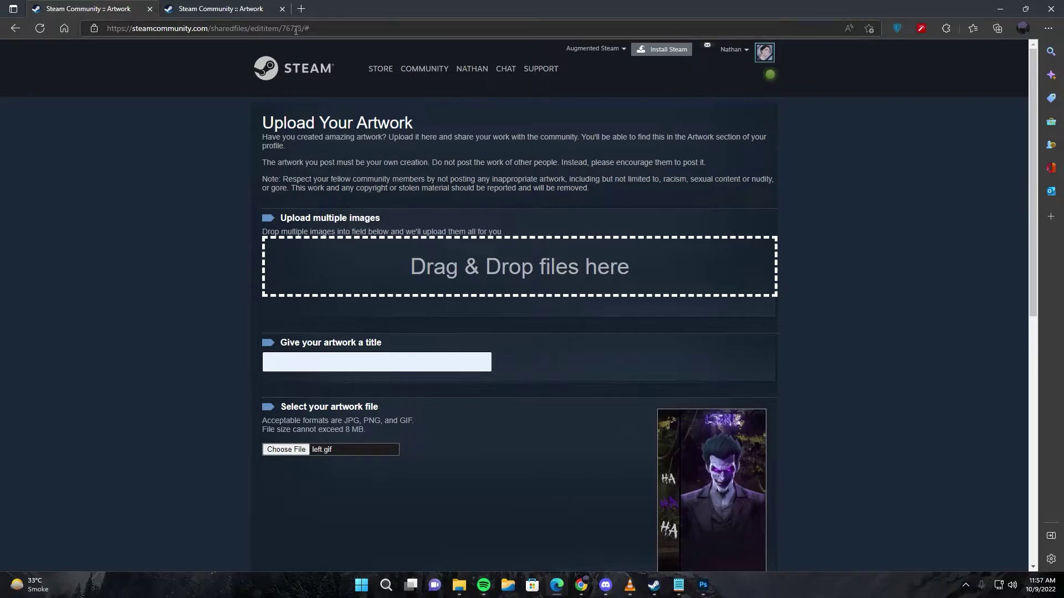
Step: Search 'optimize gif', open ezgif's GIF optimizer and upload left.gif into it
{"action": "key", "text": "ctrl+t"}
{"action": "type", "text": "optimize gif"}
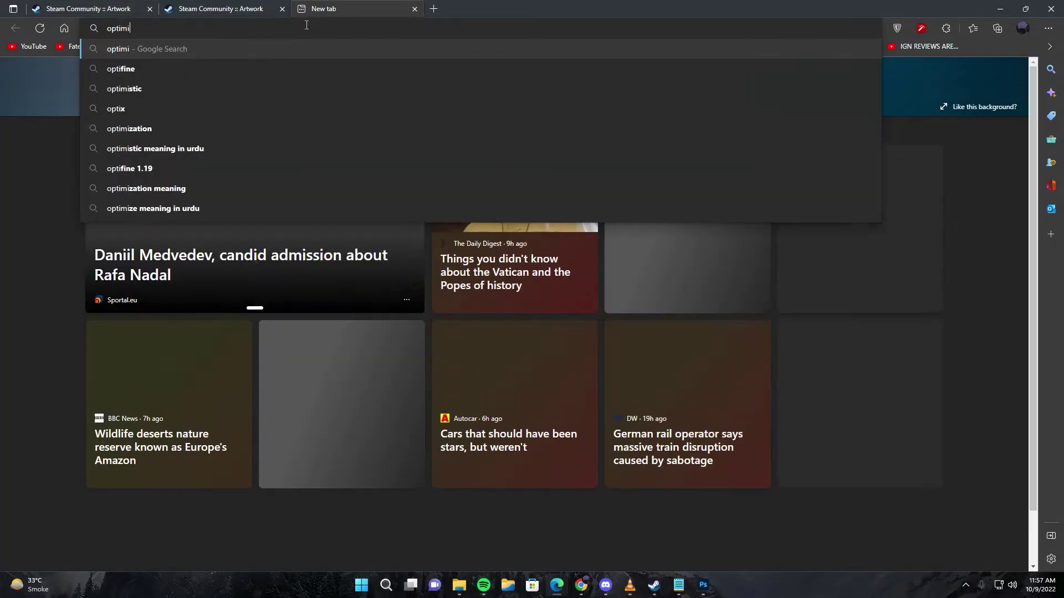
{"action": "key", "text": "Return"}
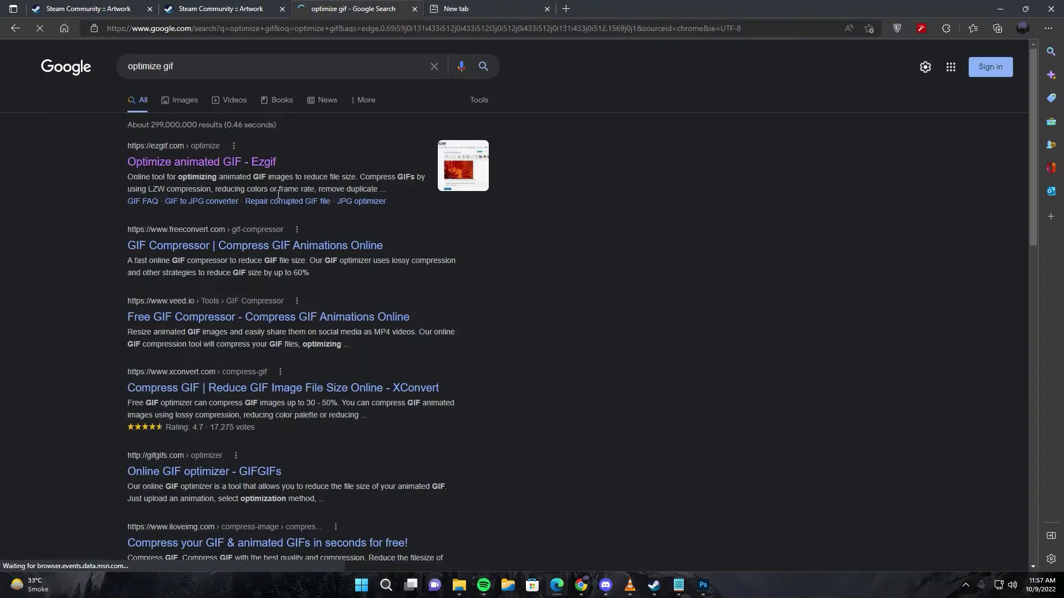
{"action": "left_click", "coordinate": [201, 169]}
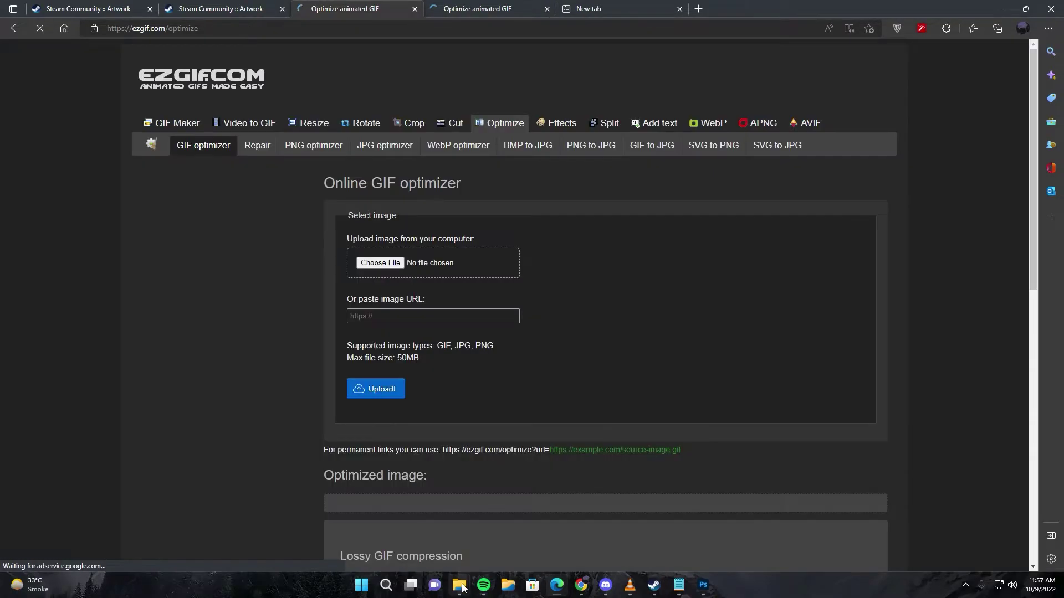
{"action": "mouse_move", "coordinate": [459, 585]}
{"action": "left_click", "coordinate": [519, 531]}
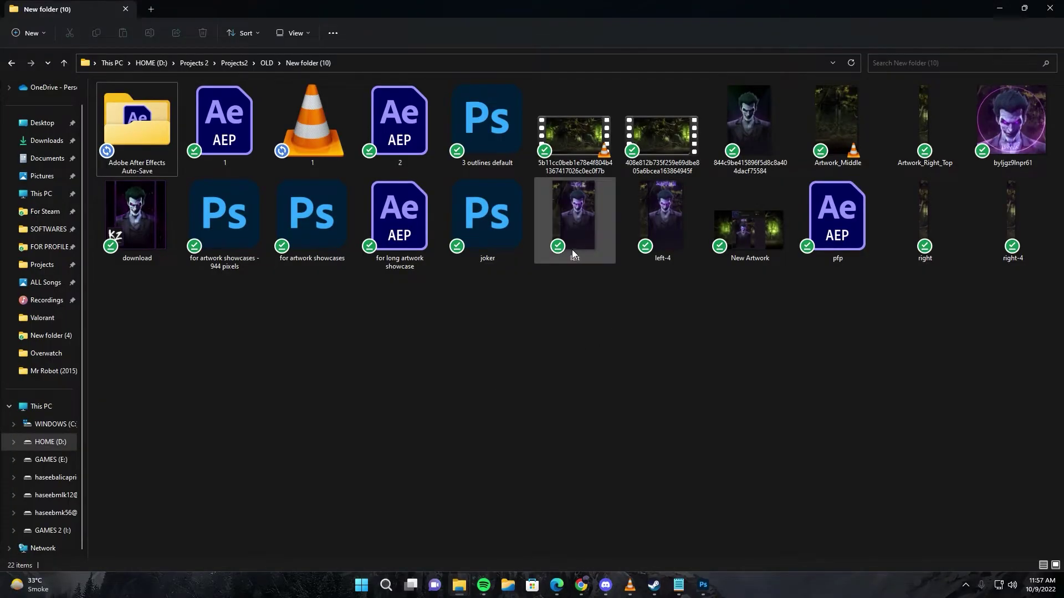
{"action": "left_click_drag", "start_coordinate": [572, 255], "coordinate": [383, 265]}
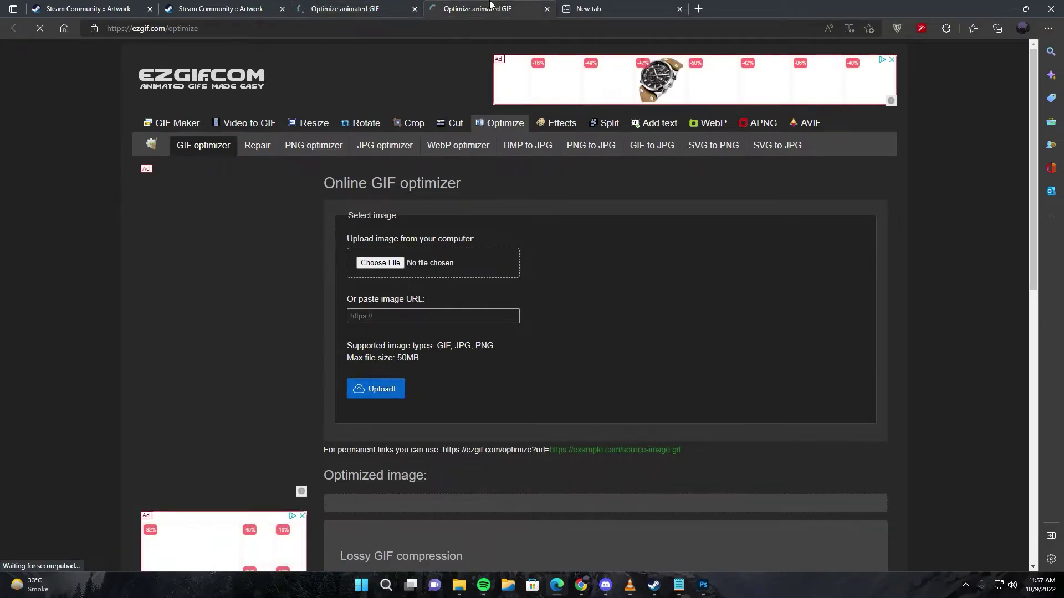
Step: Optimize the GIF in the other ezgif tab at compression level 75
{"action": "key", "text": "ctrl+shift+Tab"}
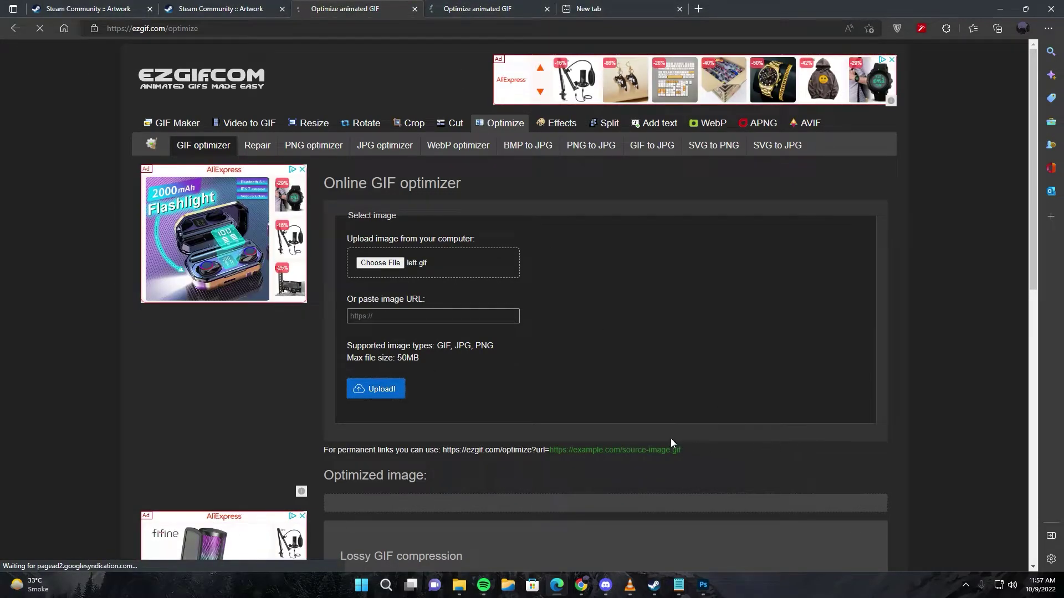
{"action": "scroll", "coordinate": [373, 338], "scroll_direction": "down", "scroll_amount": 10}
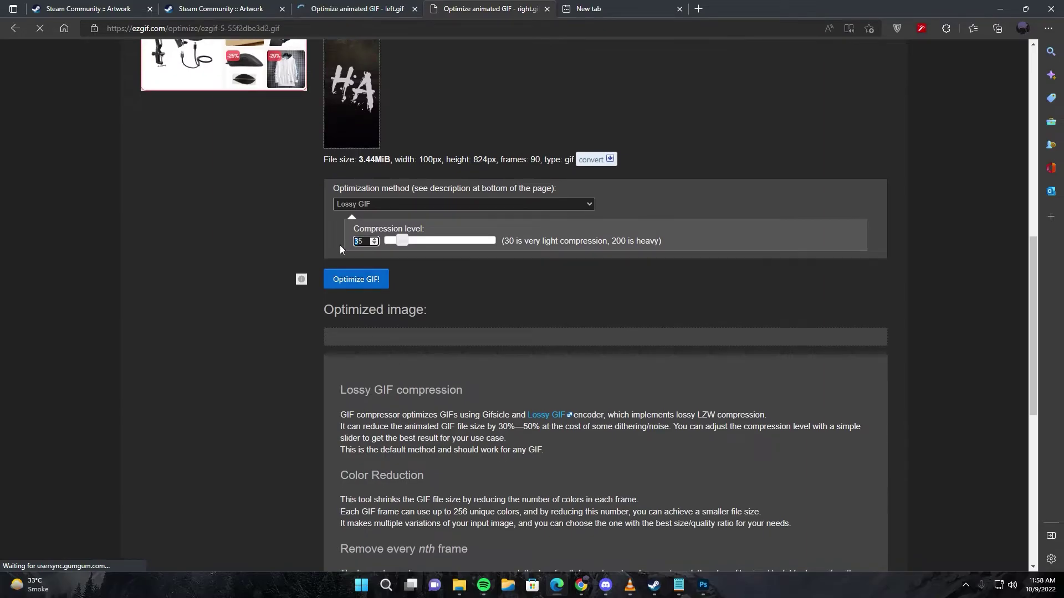
{"action": "type", "text": "7"}
{"action": "left_click", "coordinate": [357, 279]}
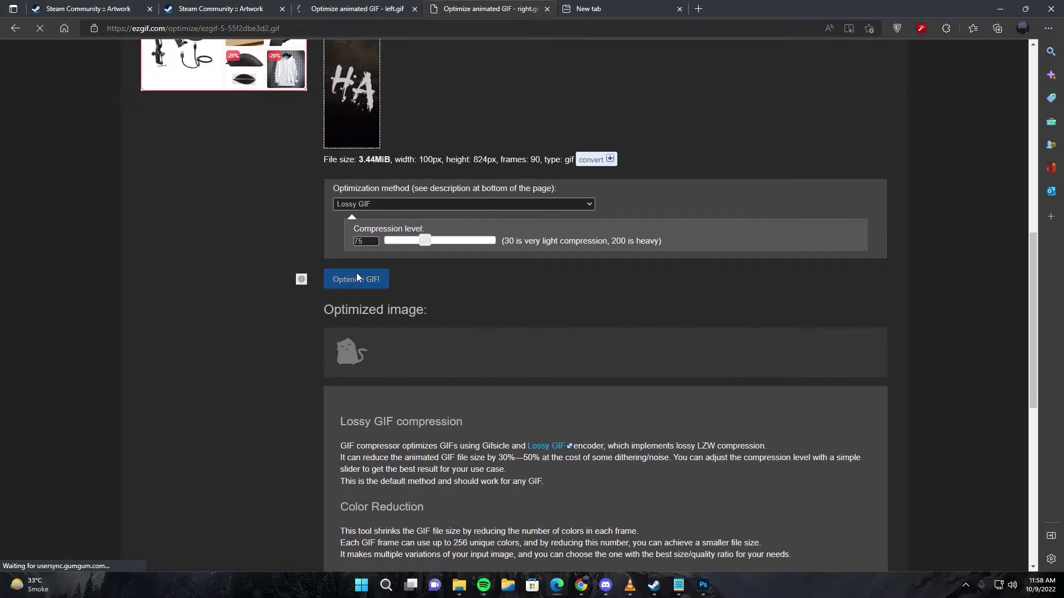
Step: Begin saving the optimized left.gif and copy the project folder's full path
{"action": "left_click", "coordinate": [370, 7]}
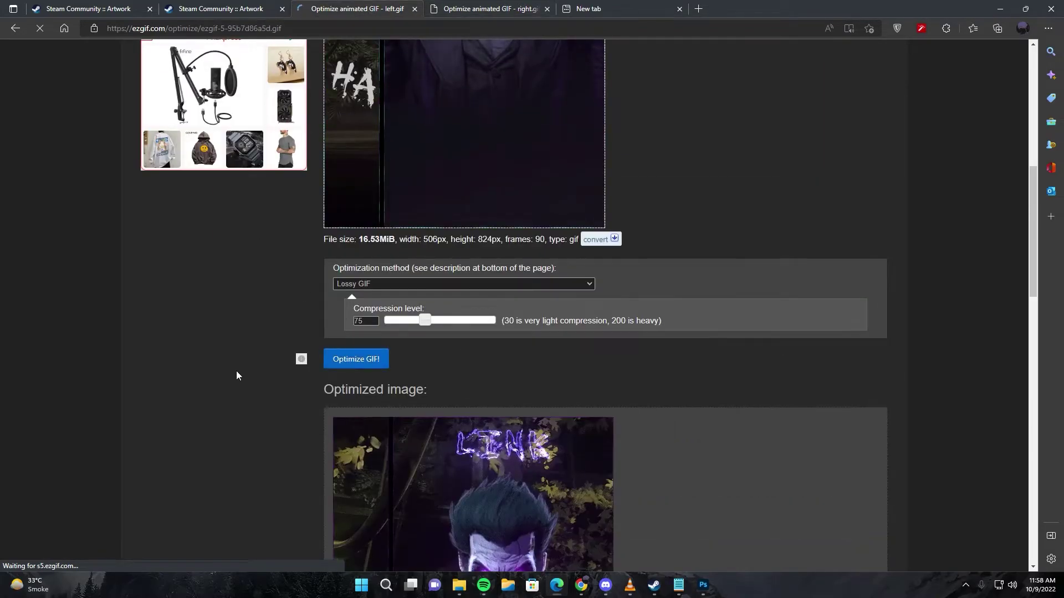
{"action": "scroll", "coordinate": [236, 370], "scroll_direction": "down", "scroll_amount": 7}
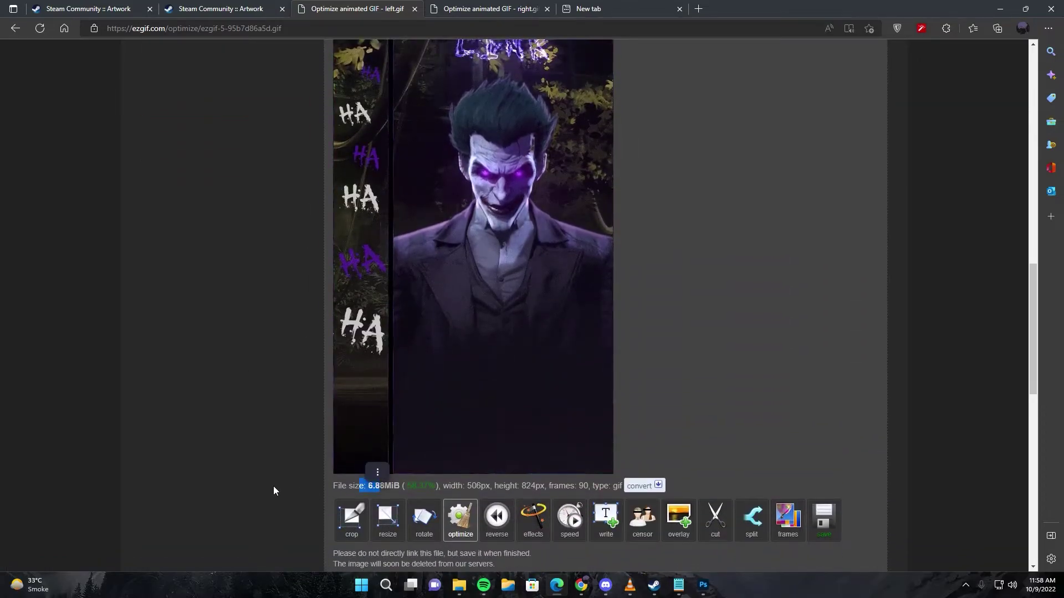
{"action": "right_click", "coordinate": [435, 211]}
{"action": "left_click", "coordinate": [460, 238]}
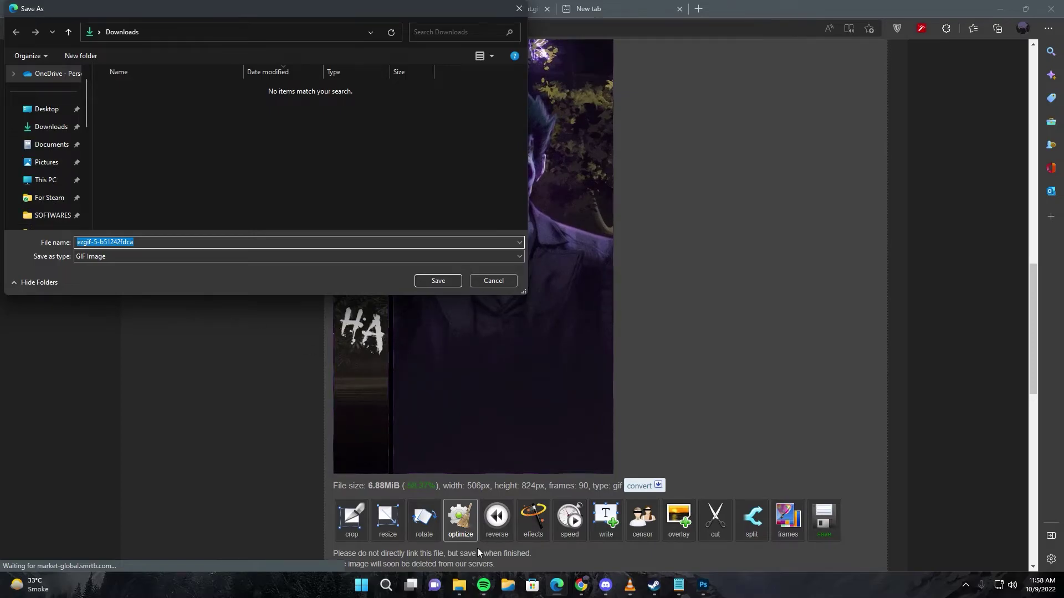
{"action": "mouse_move", "coordinate": [459, 584]}
{"action": "left_click", "coordinate": [523, 529]}
{"action": "left_click", "coordinate": [457, 64]}
{"action": "key", "text": "ctrl+c"}
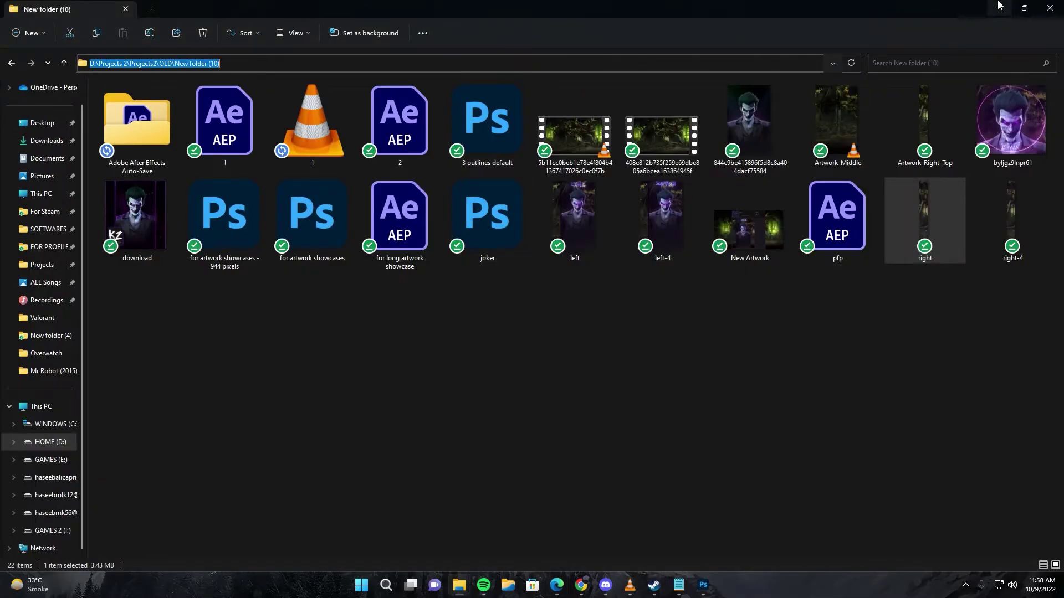
{"action": "left_click", "coordinate": [999, 8]}
Step: Save the optimized GIF into the project folder as left.gif, overwriting the original
{"action": "left_click", "coordinate": [285, 37]}
{"action": "key", "text": "ctrl+v"}
{"action": "key", "text": "Return"}
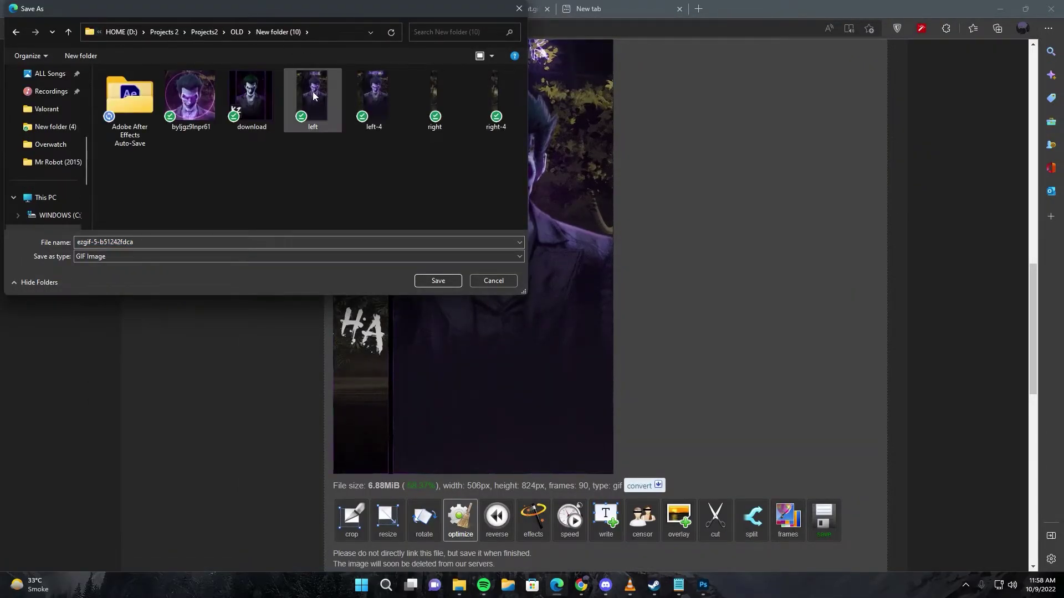
{"action": "left_click", "coordinate": [313, 96]}
{"action": "left_click", "coordinate": [438, 280]}
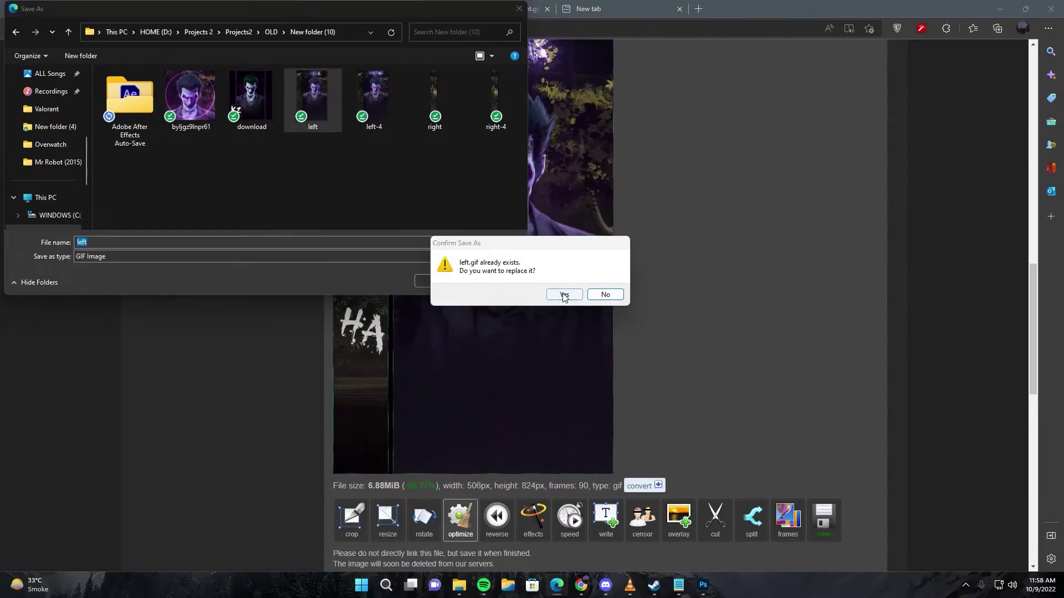
{"action": "left_click", "coordinate": [564, 295]}
Step: Save the 1.76 MiB optimized GIF over right.gif, then go back to the Steam upload page
{"action": "left_click", "coordinate": [418, 15]}
{"action": "scroll", "coordinate": [397, 309], "scroll_direction": "down", "scroll_amount": 5}
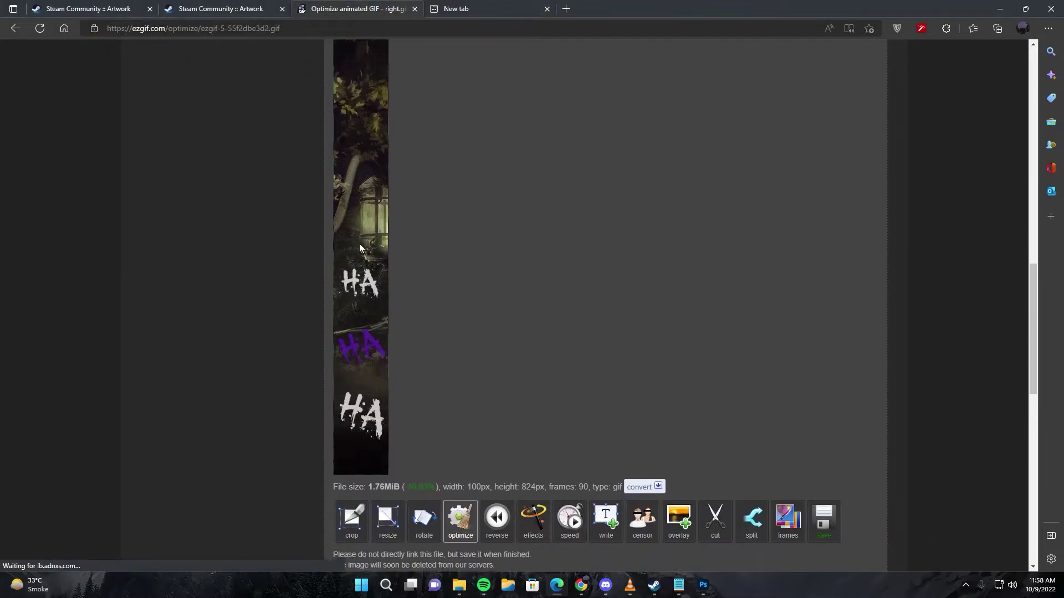
{"action": "right_click", "coordinate": [360, 249]}
{"action": "left_click", "coordinate": [374, 272]}
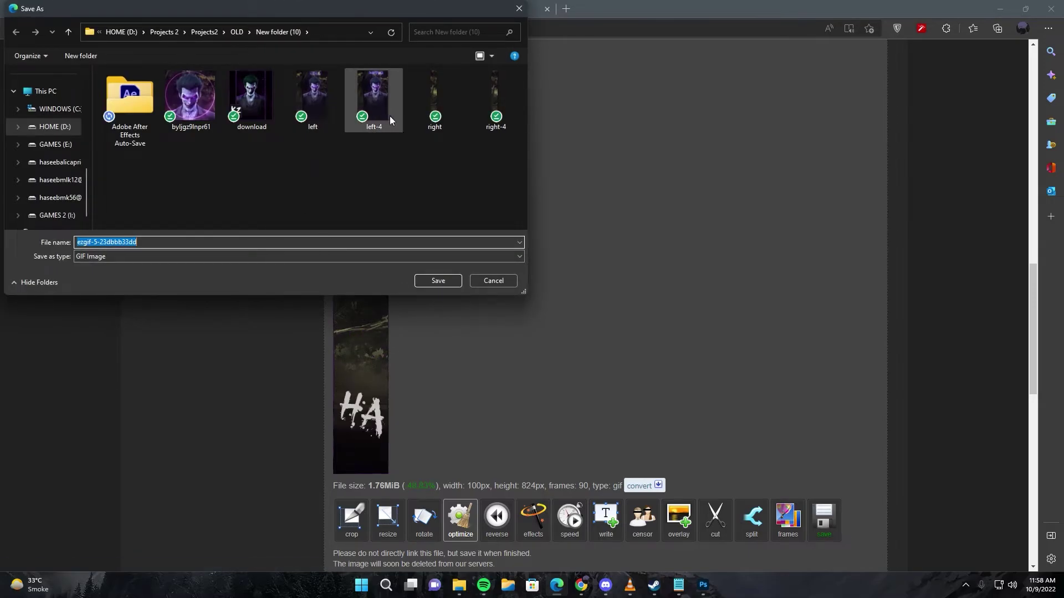
{"action": "left_click", "coordinate": [436, 108]}
{"action": "left_click", "coordinate": [438, 281]}
{"action": "left_click", "coordinate": [564, 295]}
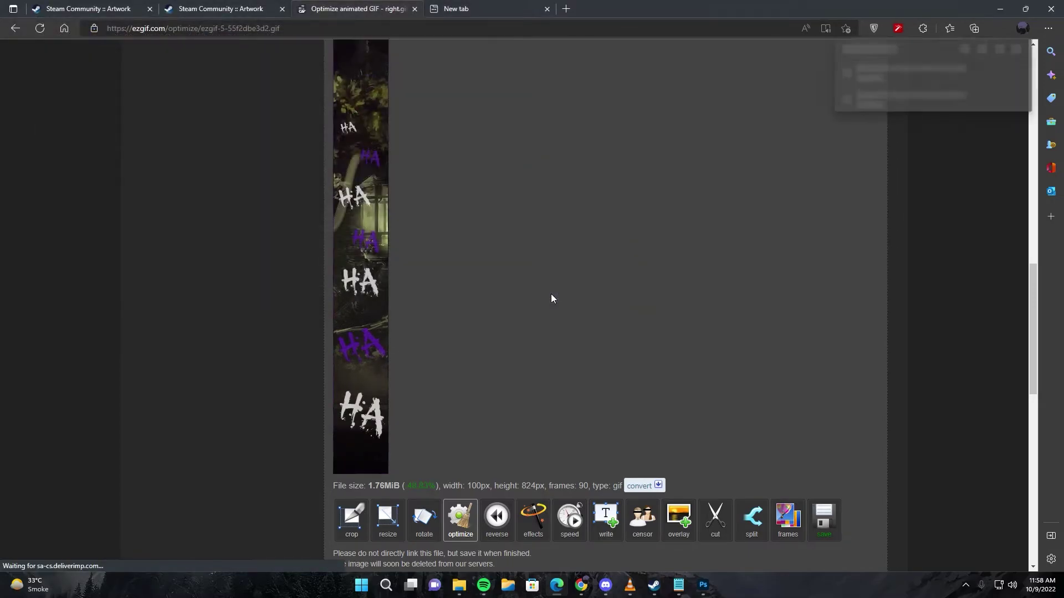
{"action": "left_click", "coordinate": [266, 10]}
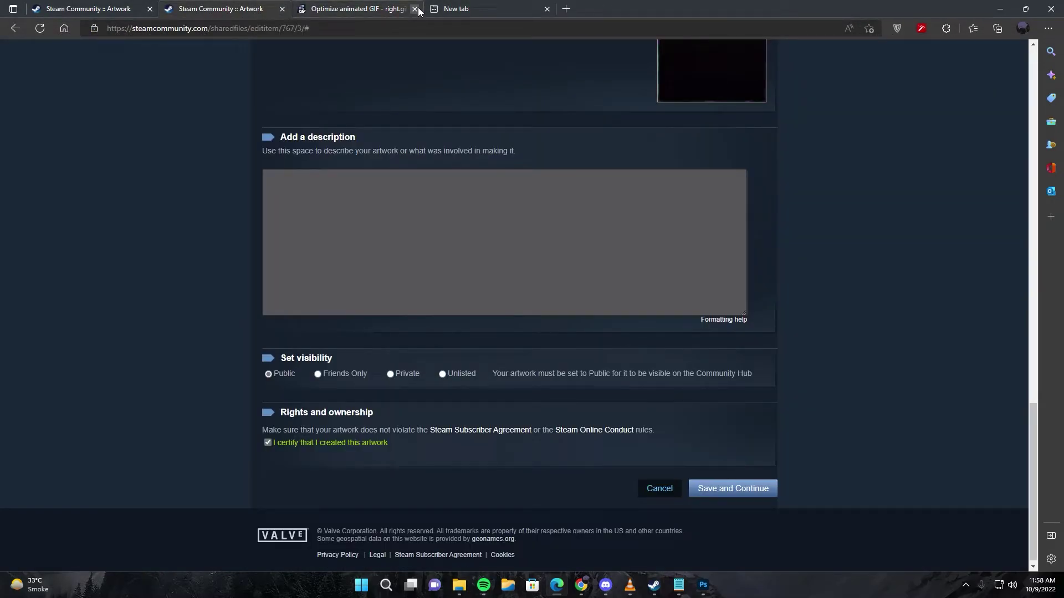
Step: Attach left.gif to the upload form, fill the title and tick the ownership certification
{"action": "left_click", "coordinate": [96, 6]}
{"action": "scroll", "coordinate": [183, 194], "scroll_direction": "up", "scroll_amount": 5}
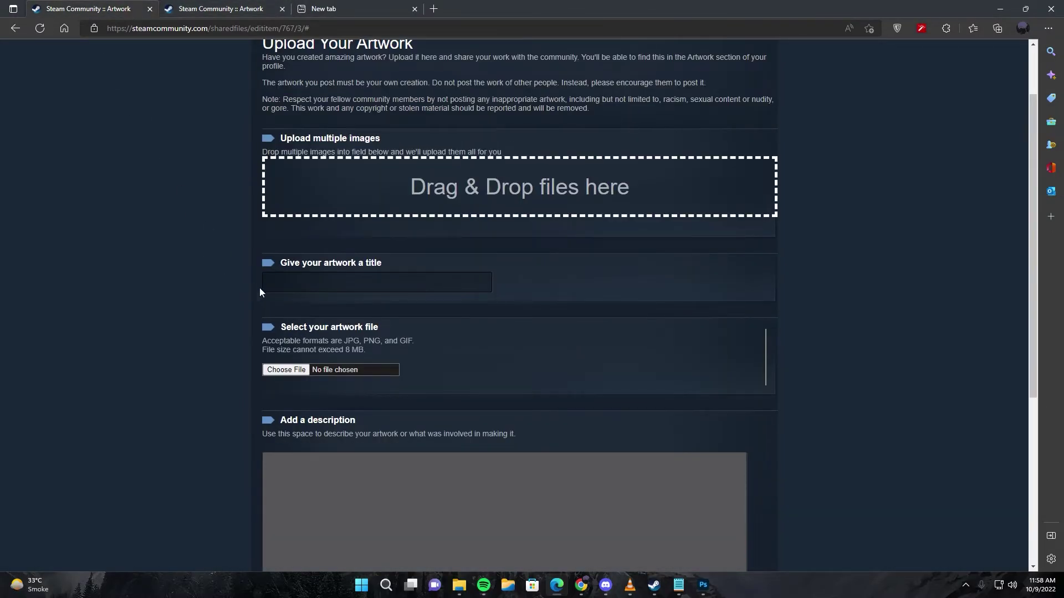
{"action": "left_click", "coordinate": [290, 369]}
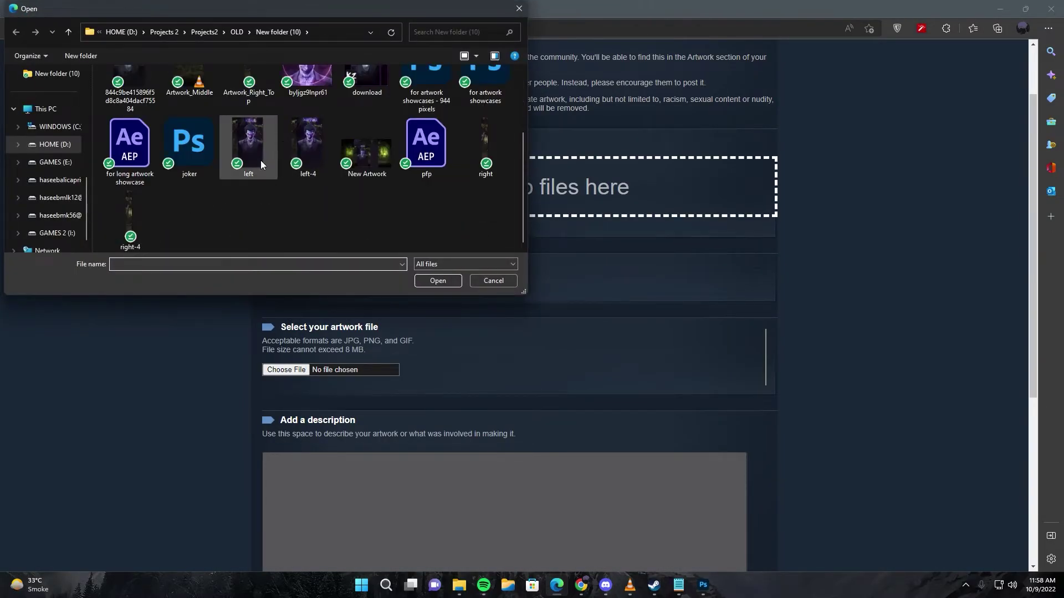
{"action": "double_click", "coordinate": [260, 161]}
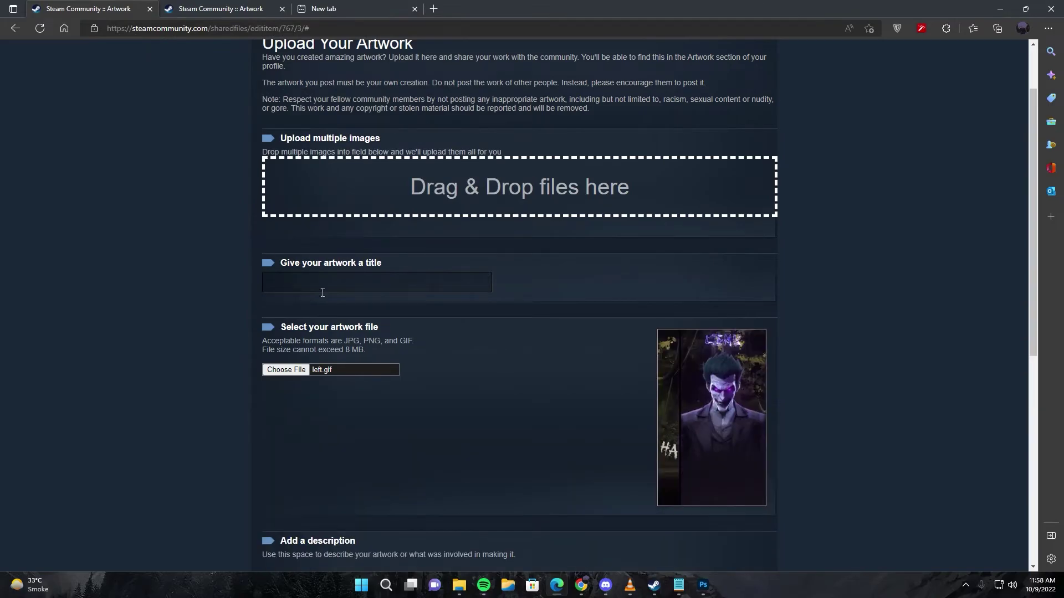
{"action": "left_click", "coordinate": [325, 292]}
{"action": "left_click", "coordinate": [300, 399]}
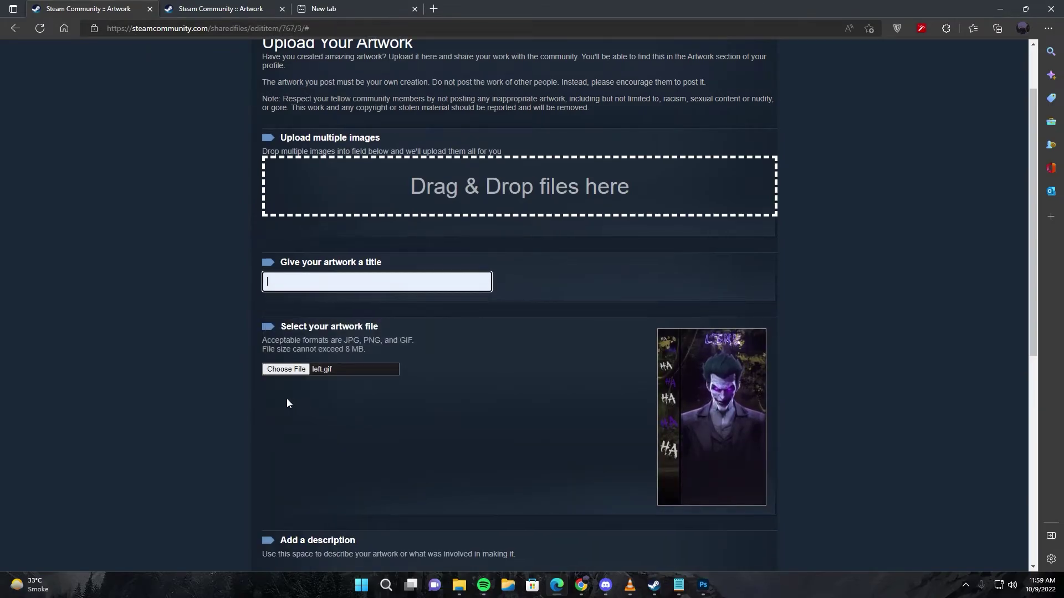
{"action": "scroll", "coordinate": [287, 398], "scroll_direction": "down", "scroll_amount": 7}
{"action": "left_click", "coordinate": [291, 439]}
Step: Run the console override setting width 999999 and height 1, reload, and run it again
{"action": "right_click", "coordinate": [168, 417]}
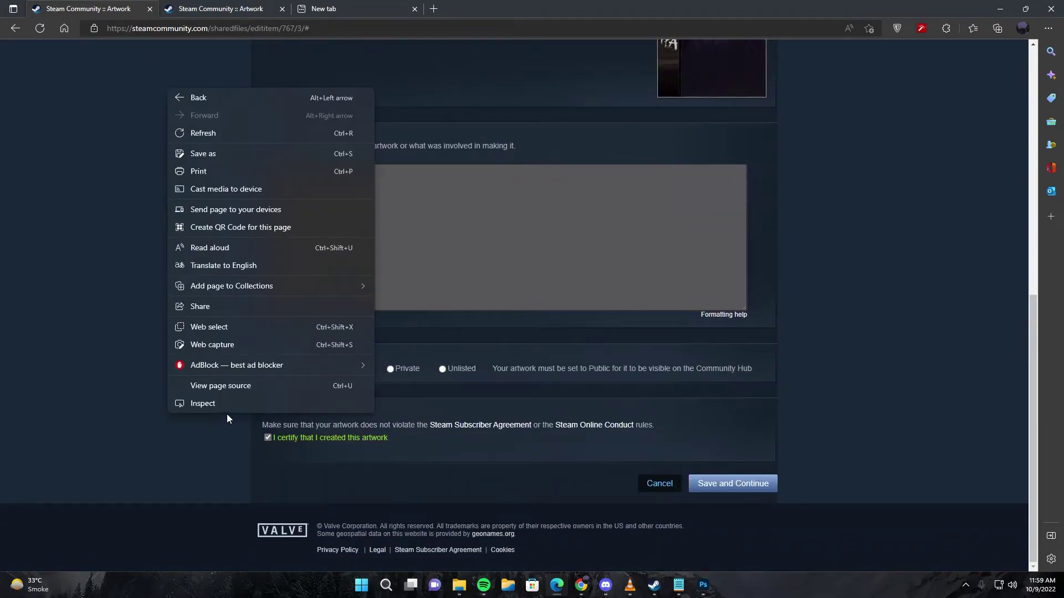
{"action": "left_click", "coordinate": [227, 411]}
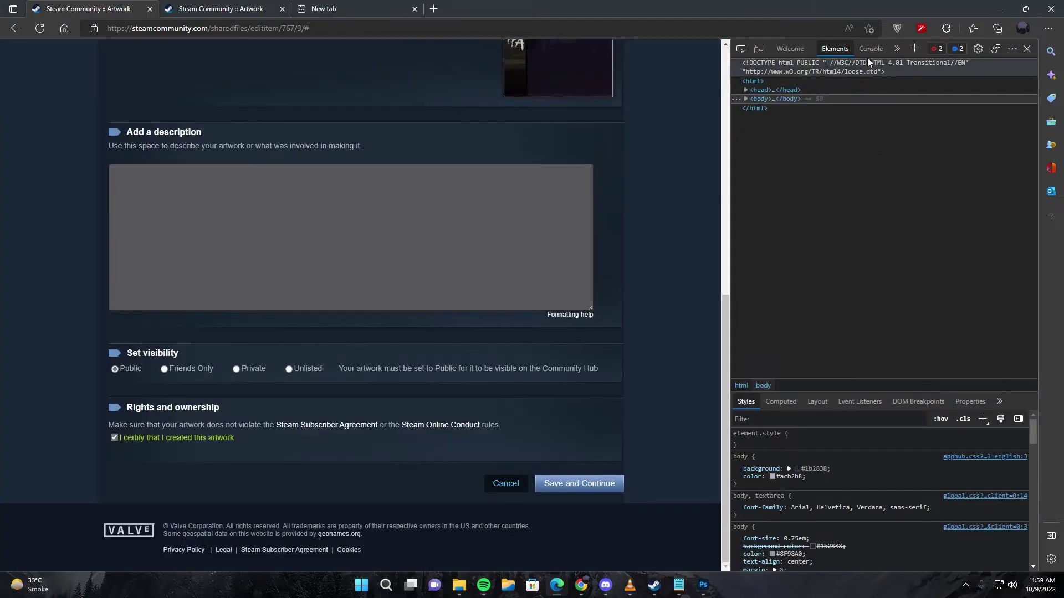
{"action": "left_click", "coordinate": [869, 49]}
{"action": "type", "text": "document.getElementsByName(\"image_width\")[0].value = 999999;document.getElementsByName(\"image_height\")[0].value = 1;"}
{"action": "key", "text": "Return"}
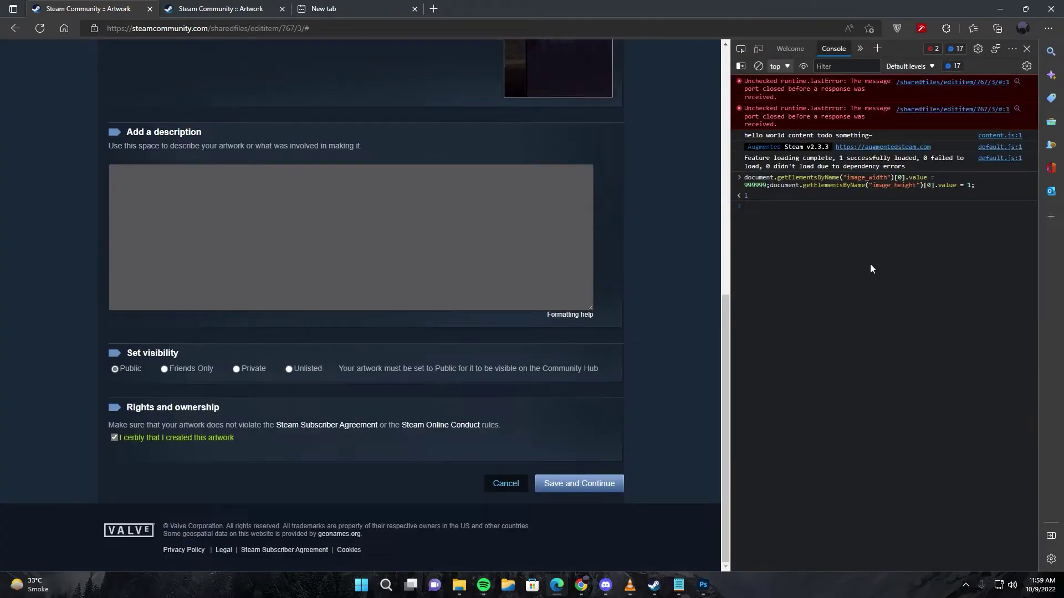
{"action": "left_click", "coordinate": [1027, 49]}
{"action": "key", "text": "F5"}
{"action": "right_click", "coordinate": [119, 360]}
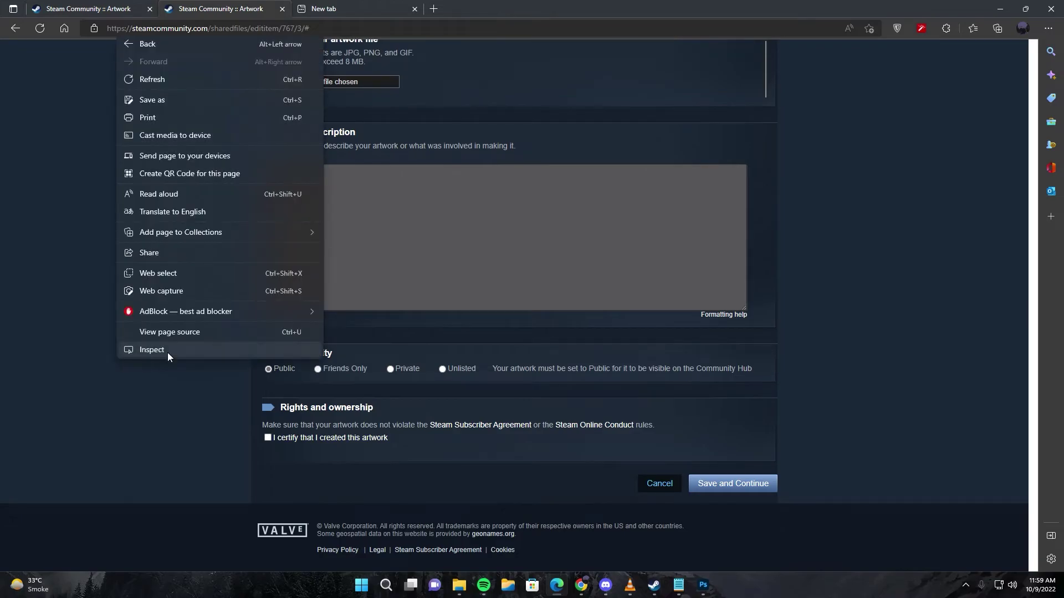
{"action": "left_click", "coordinate": [167, 353]}
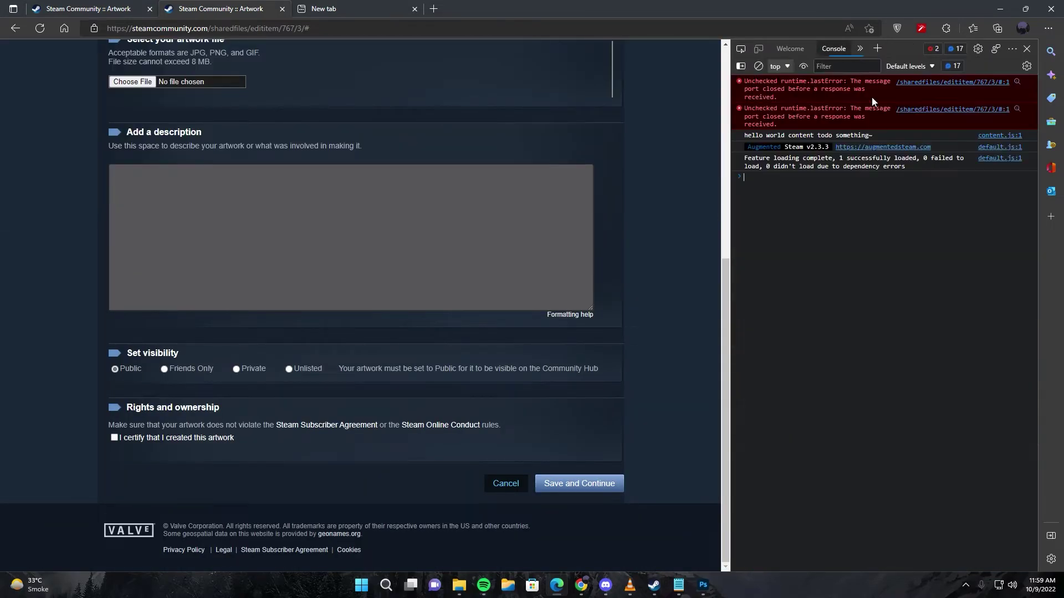
{"action": "key", "text": "Return"}
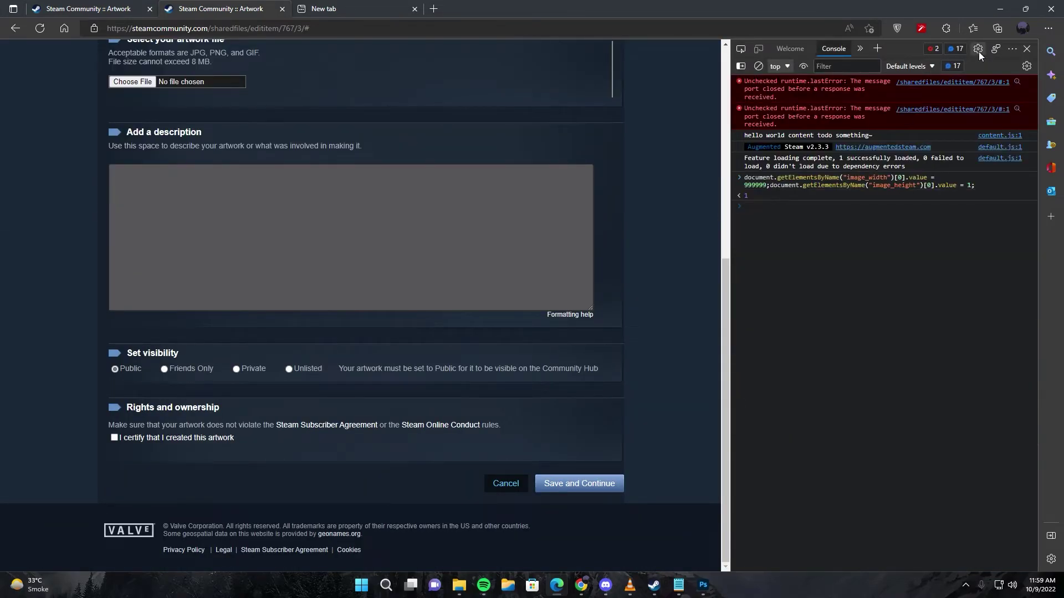
{"action": "left_click", "coordinate": [1028, 50]}
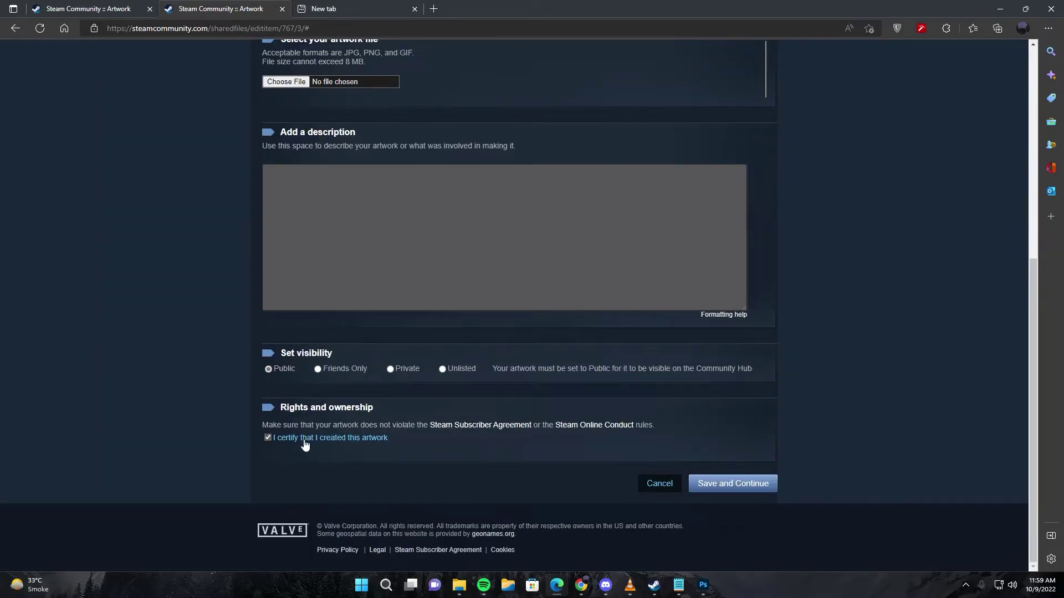
Step: Submit the form, dismiss the missing image warning and choose another artwork file
{"action": "scroll", "coordinate": [140, 388], "scroll_direction": "up", "scroll_amount": 7}
{"action": "left_click", "coordinate": [324, 362]}
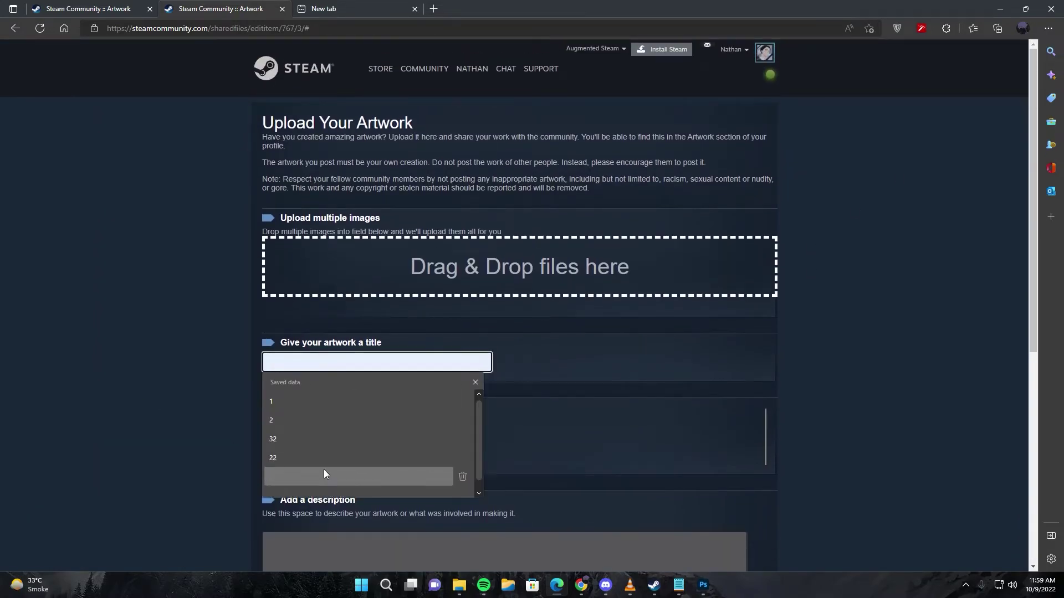
{"action": "scroll", "coordinate": [323, 470], "scroll_direction": "down", "scroll_amount": 6}
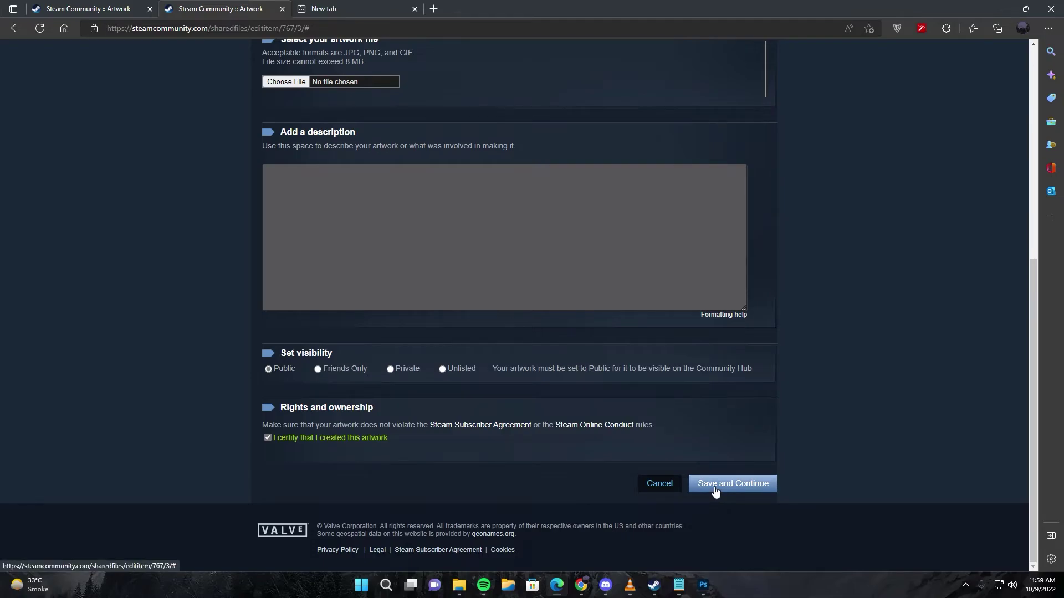
{"action": "left_click", "coordinate": [714, 490]}
{"action": "left_click", "coordinate": [632, 90]}
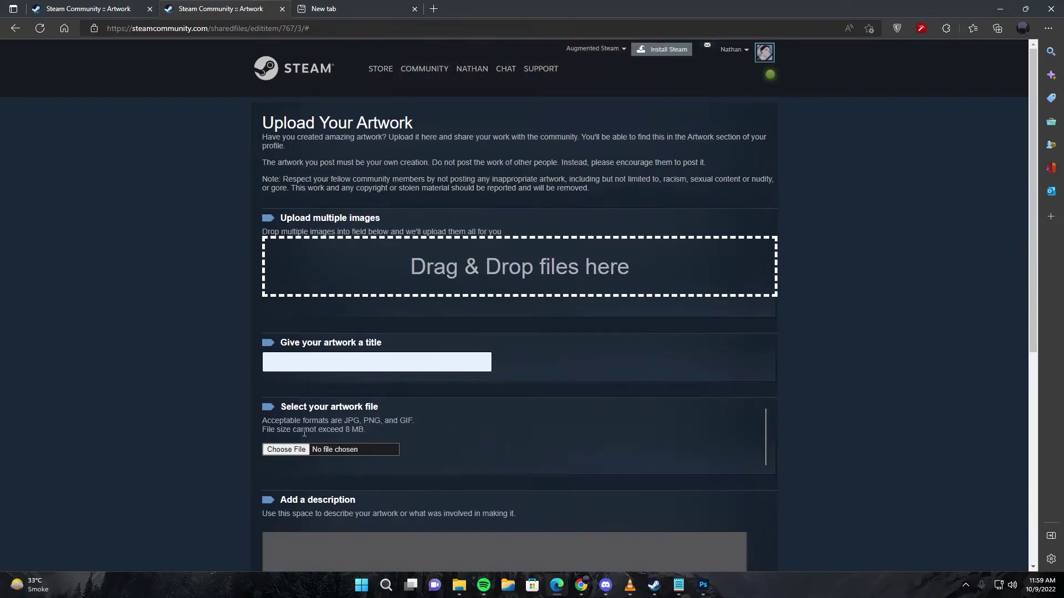
{"action": "left_click", "coordinate": [286, 449]}
Step: Attach right.gif and run the width/height override in the DevTools console
{"action": "double_click", "coordinate": [497, 158]}
{"action": "right_click", "coordinate": [210, 407]}
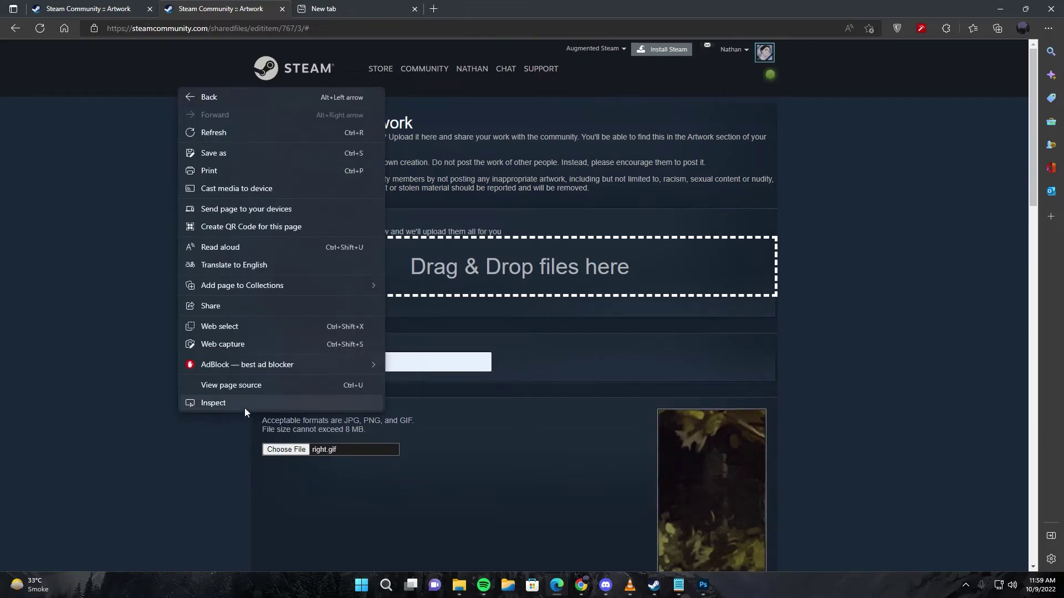
{"action": "left_click", "coordinate": [244, 405]}
{"action": "left_click", "coordinate": [872, 50]}
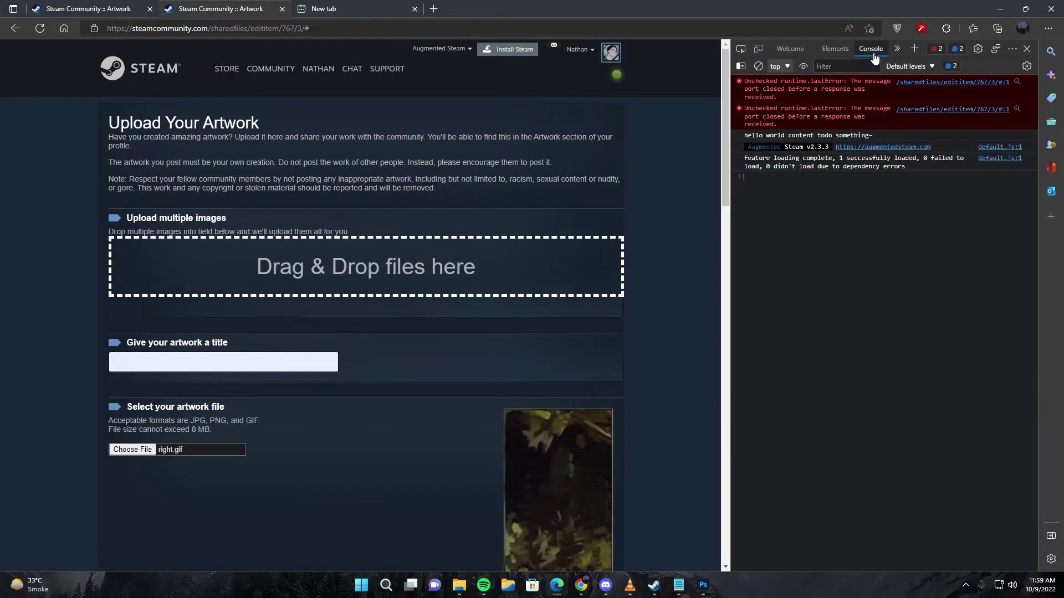
{"action": "type", "text": "document.getElementsByName(\"image_width\")[0].value = 999999;document.getElementsByName(\"image_height\")[0].value = 1;"}
{"action": "key", "text": "Return"}
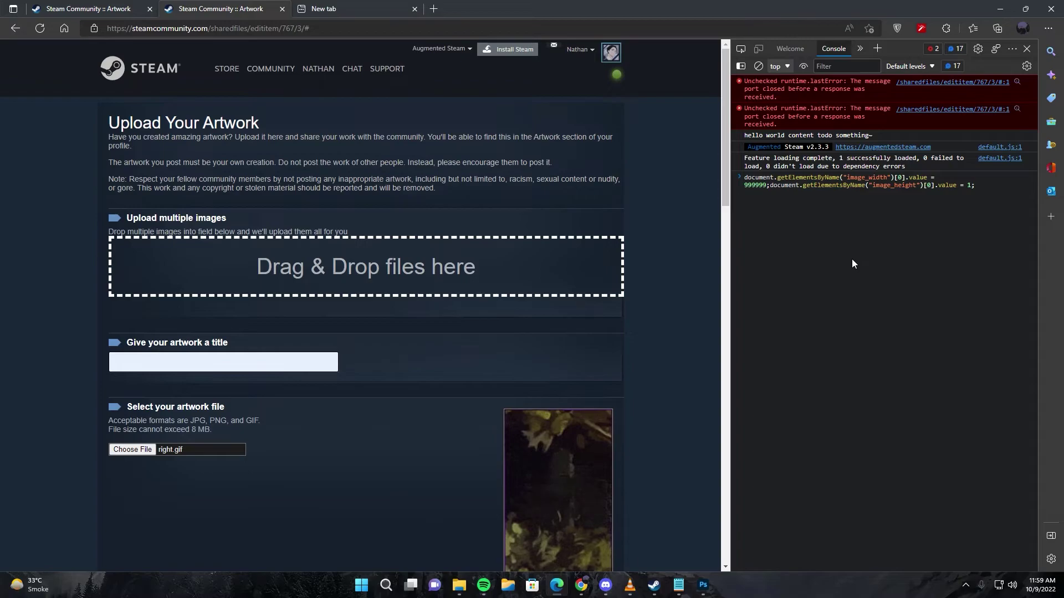
{"action": "left_click", "coordinate": [1027, 51]}
Step: Save and Continue to post right.gif as artwork, confirming the submission
{"action": "scroll", "coordinate": [719, 350], "scroll_direction": "down", "scroll_amount": 15}
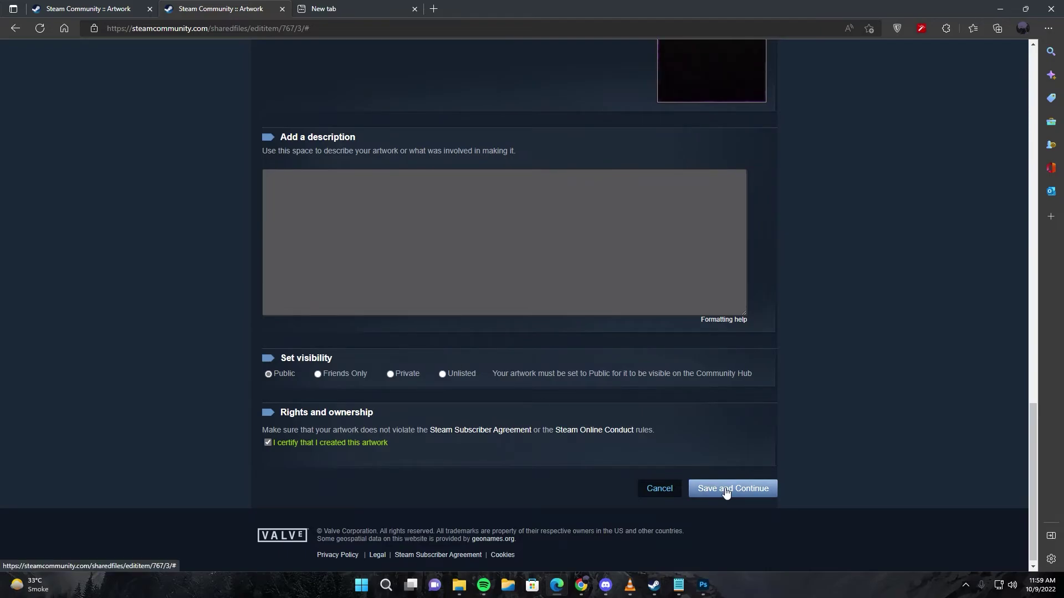
{"action": "left_click", "coordinate": [726, 489]}
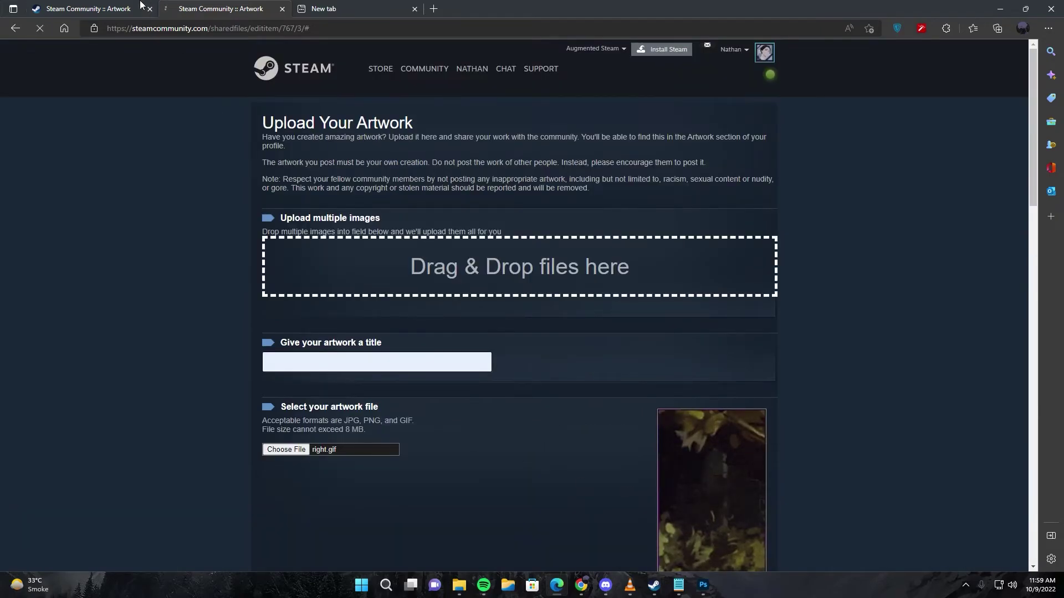
{"action": "left_click", "coordinate": [744, 480]}
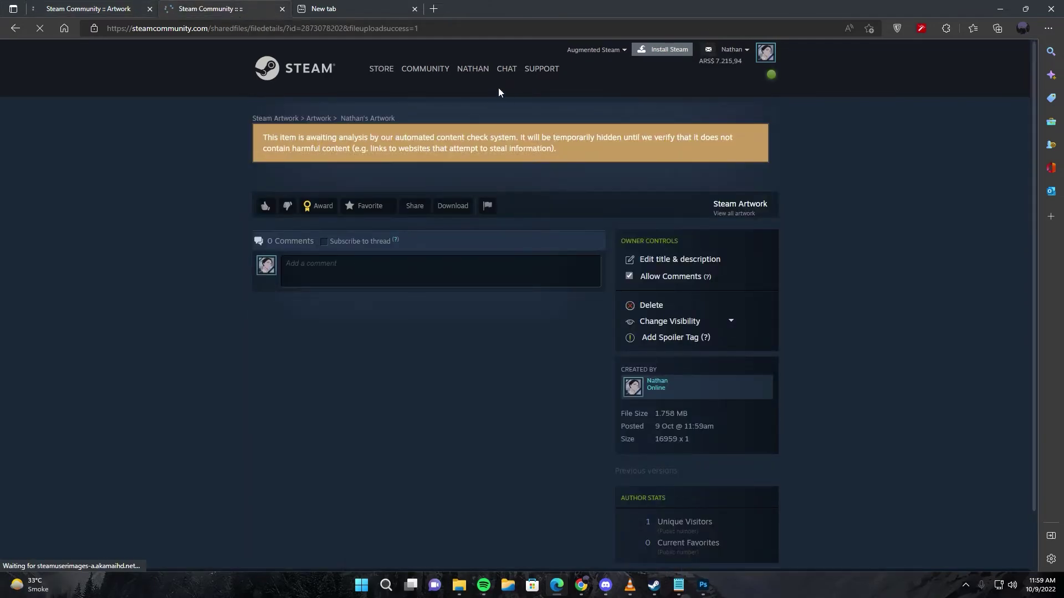
Step: Open the Steam profile in a new tab
{"action": "mouse_move", "coordinate": [475, 68]}
{"action": "middle_click", "coordinate": [477, 131]}
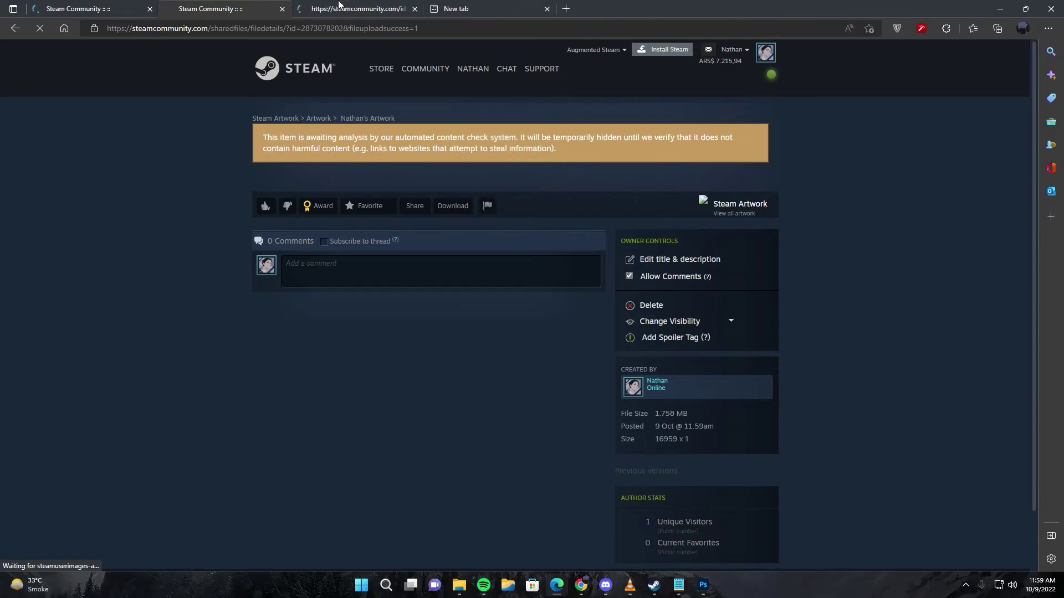
{"action": "left_click", "coordinate": [354, 9]}
{"action": "scroll", "coordinate": [693, 134], "scroll_direction": "down", "scroll_amount": 2}
{"action": "scroll", "coordinate": [693, 134], "scroll_direction": "up", "scroll_amount": 1}
Step: In Edit Profile's Featured Showcase, start picking a new image for the Artwork Showcase
{"action": "left_click", "coordinate": [644, 115]}
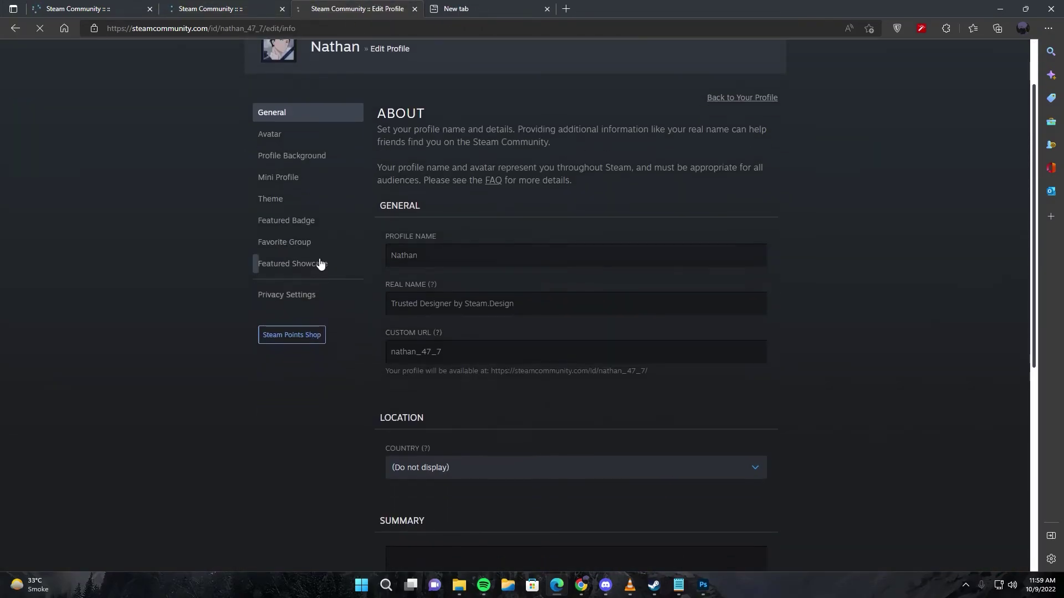
{"action": "left_click", "coordinate": [318, 263]}
{"action": "scroll", "coordinate": [172, 340], "scroll_direction": "down", "scroll_amount": 20}
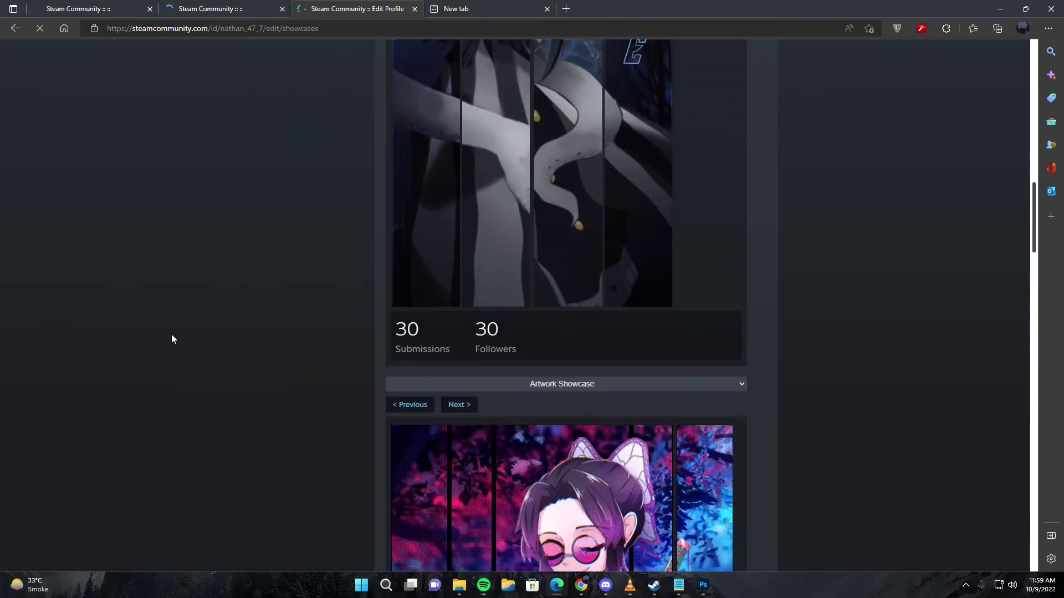
{"action": "left_click", "coordinate": [509, 294]}
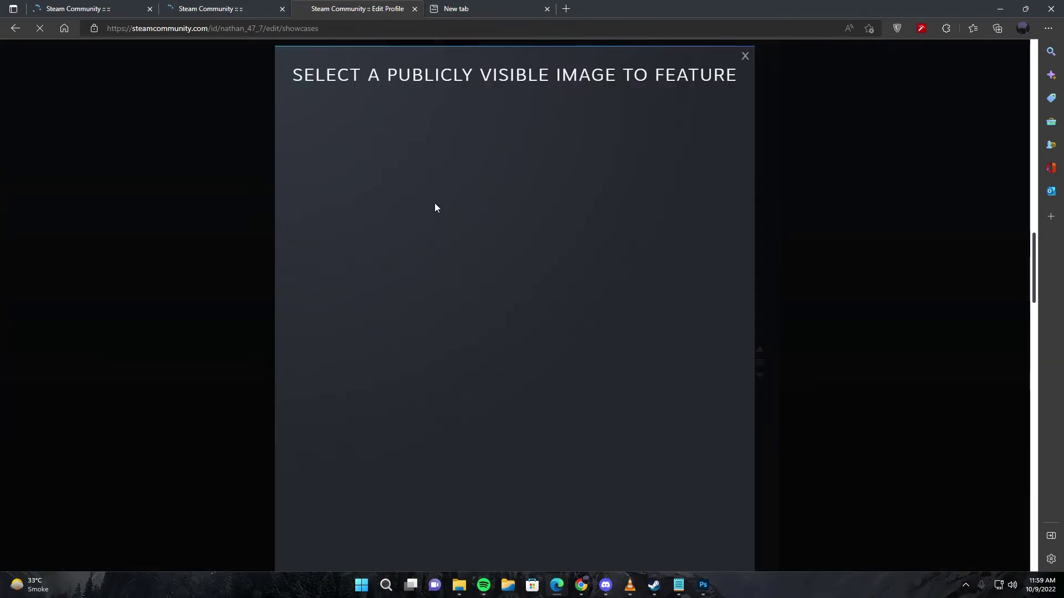